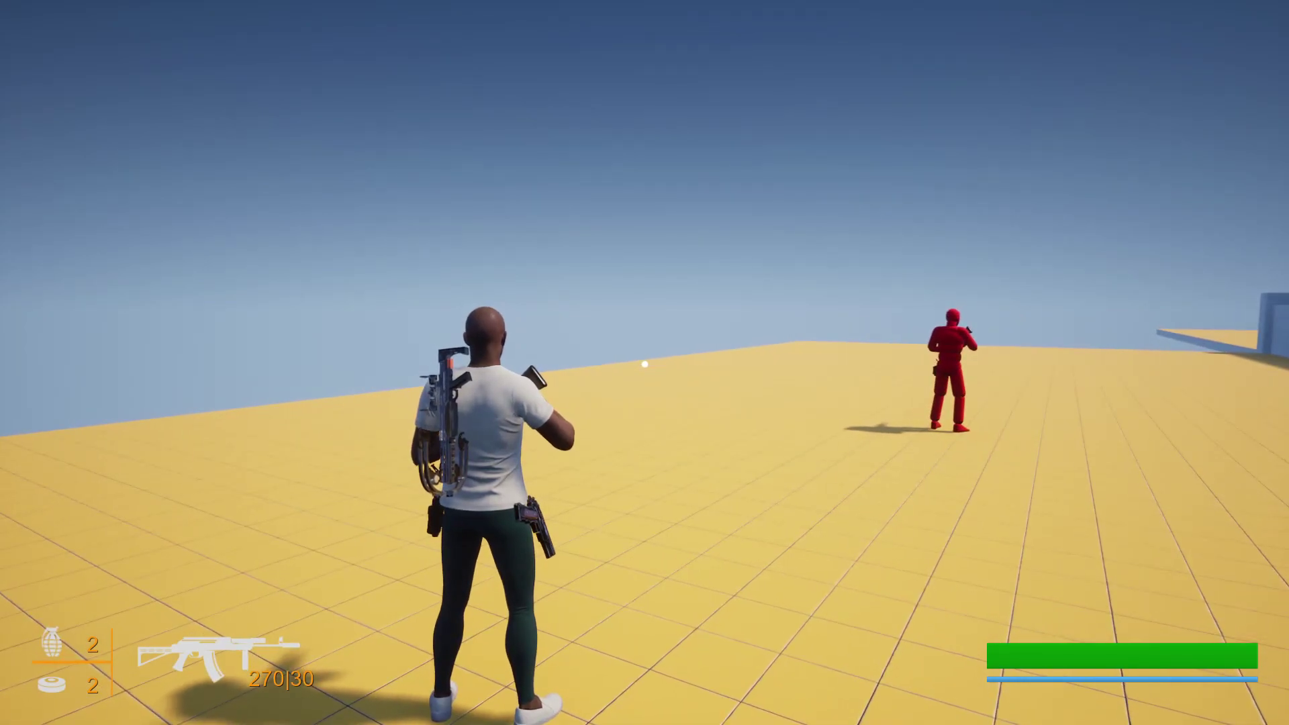
- Move the player character around the level, aim the rifle at the red enemy and shoot it down
key("w")
key("d")
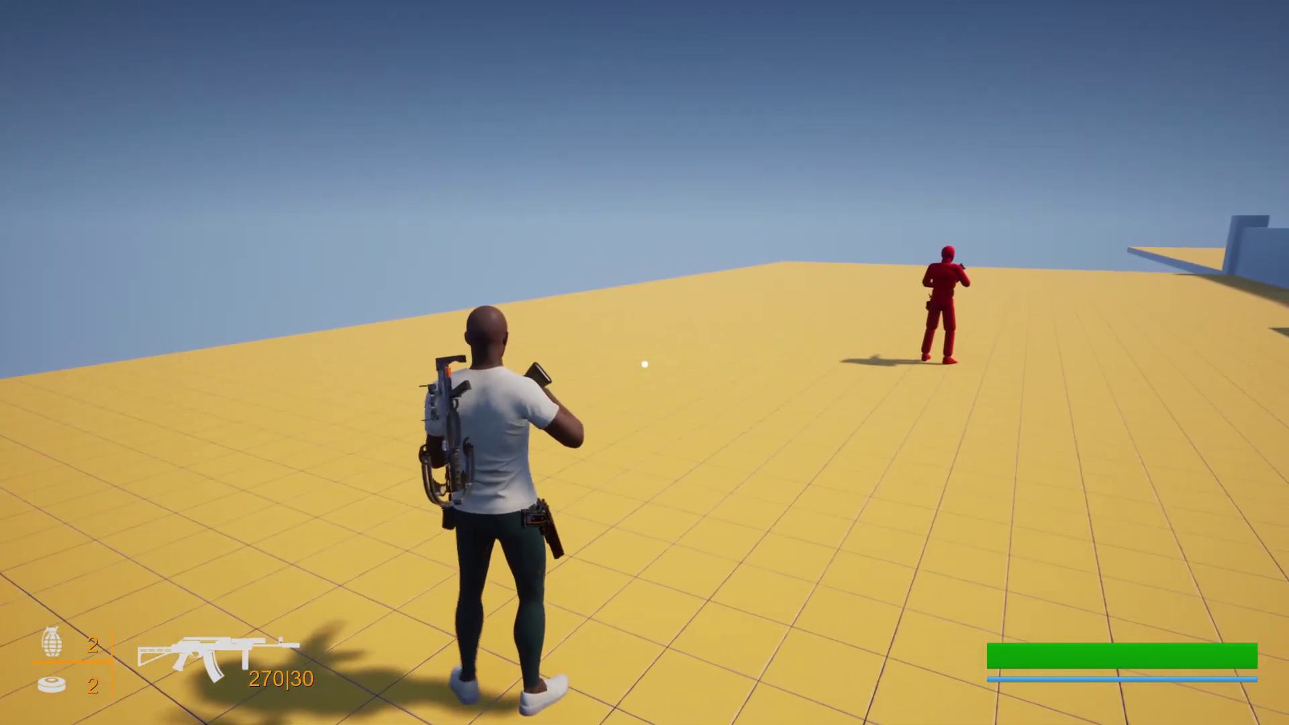
key("a")
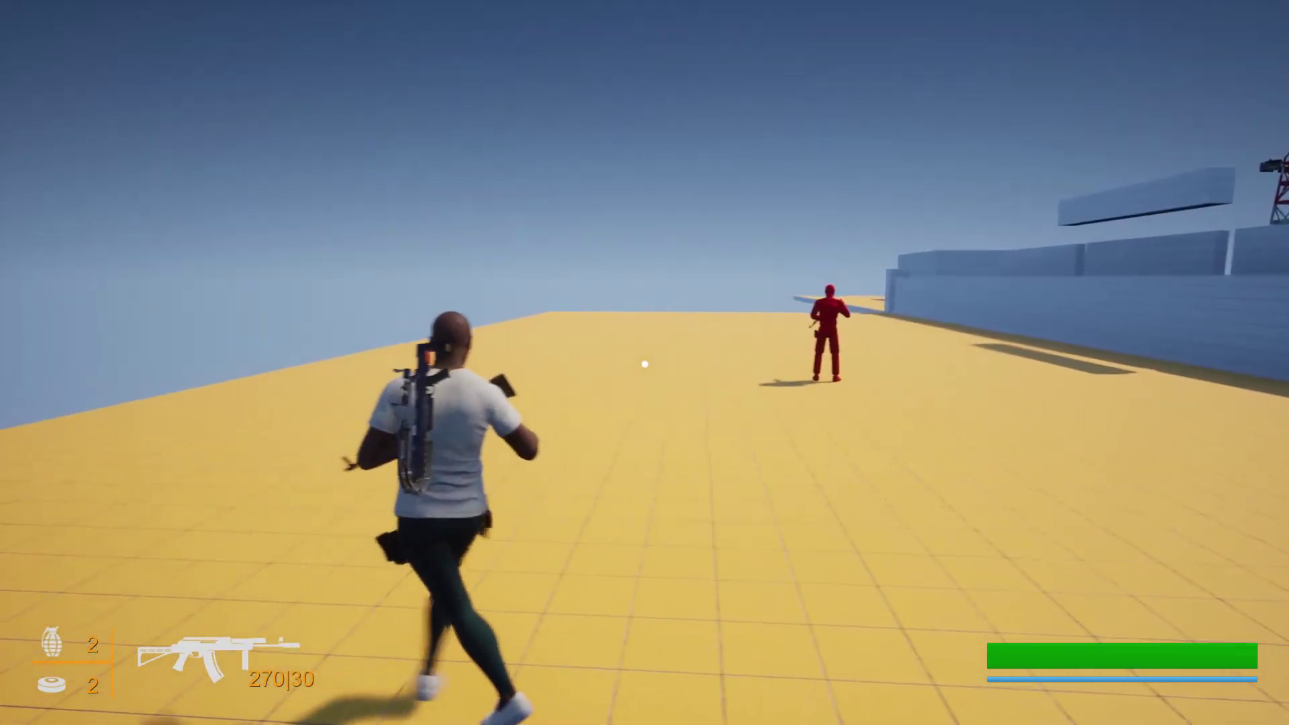
key("d")
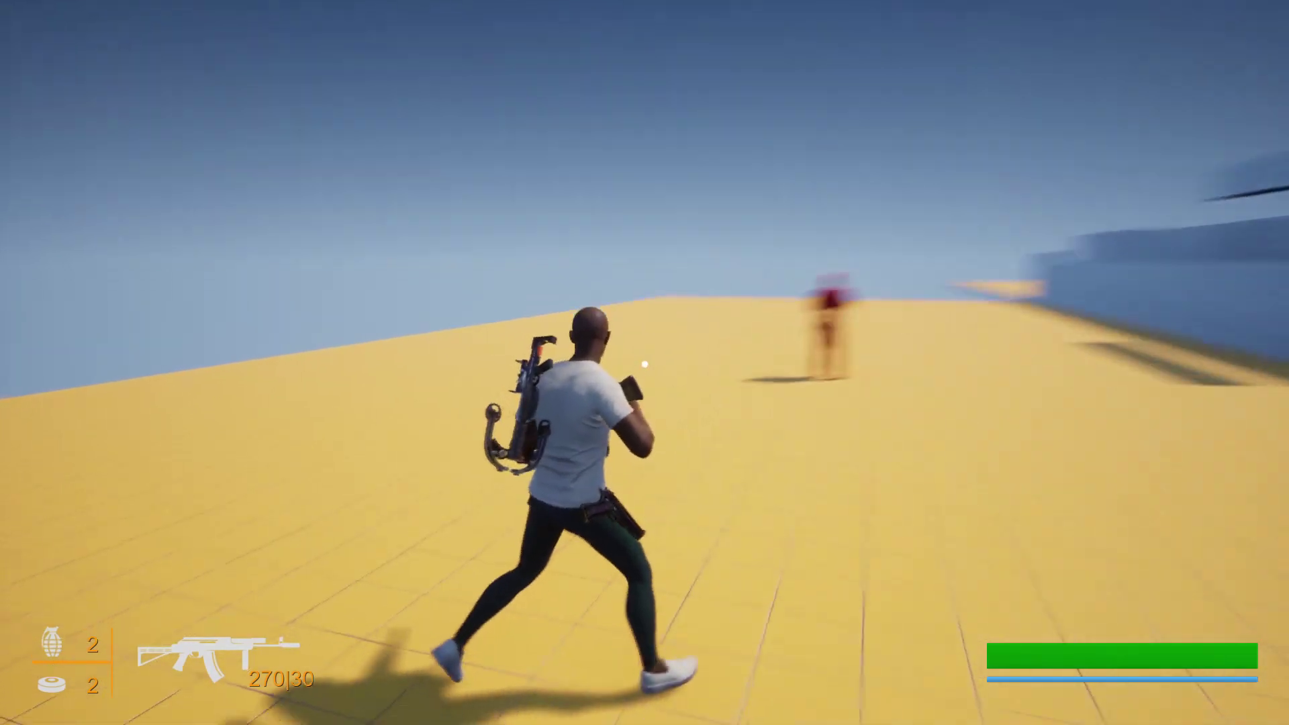
key("a")
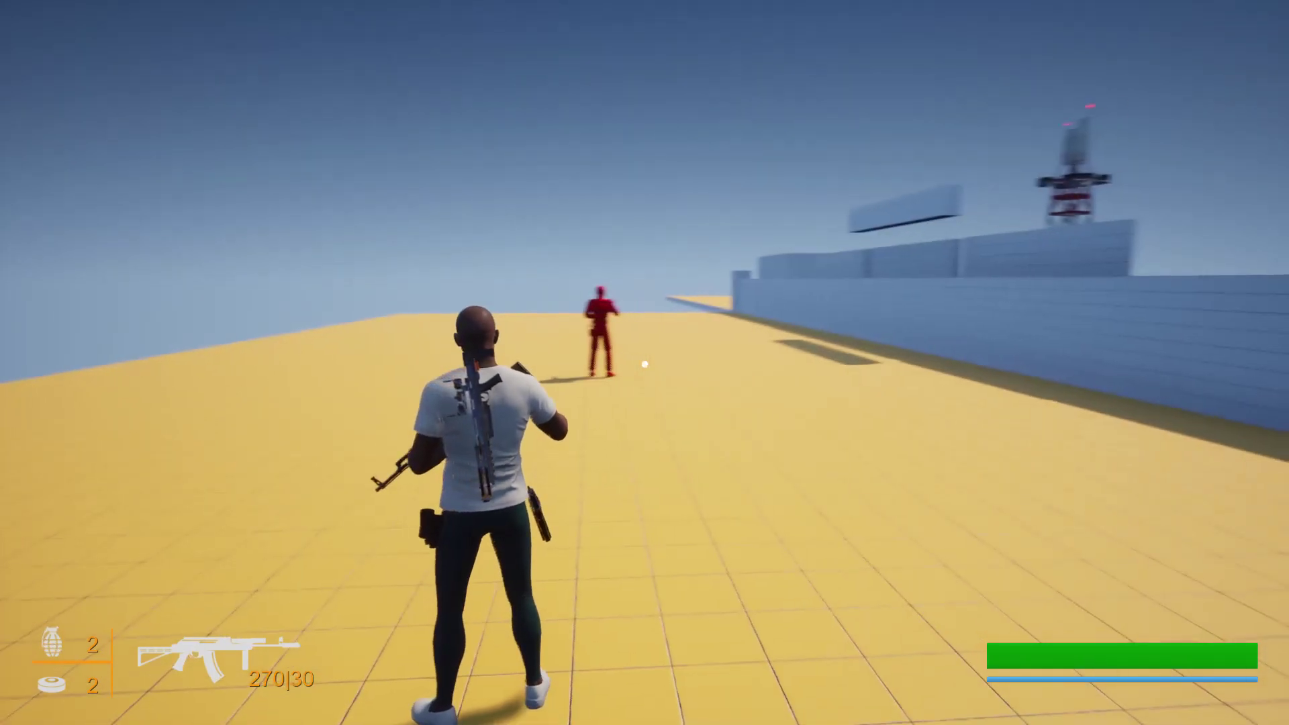
right_click(645, 364)
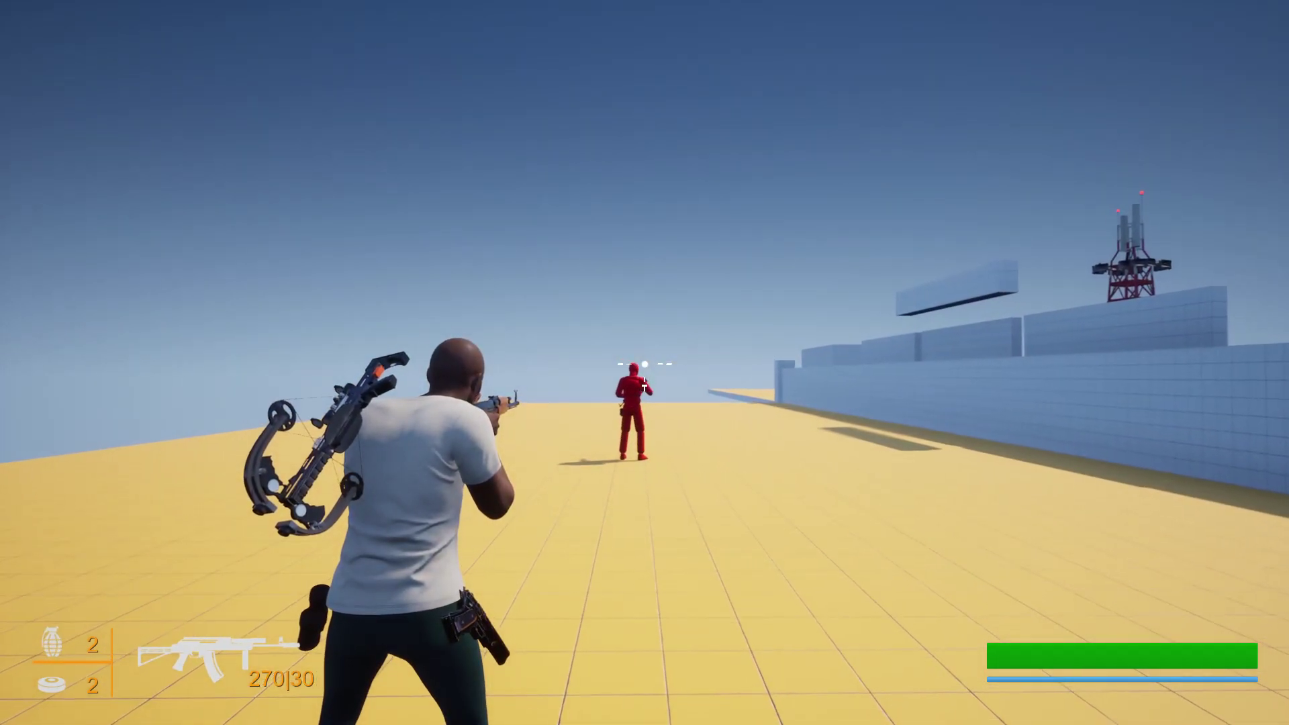
left_click_drag(645, 364, 645, 364)
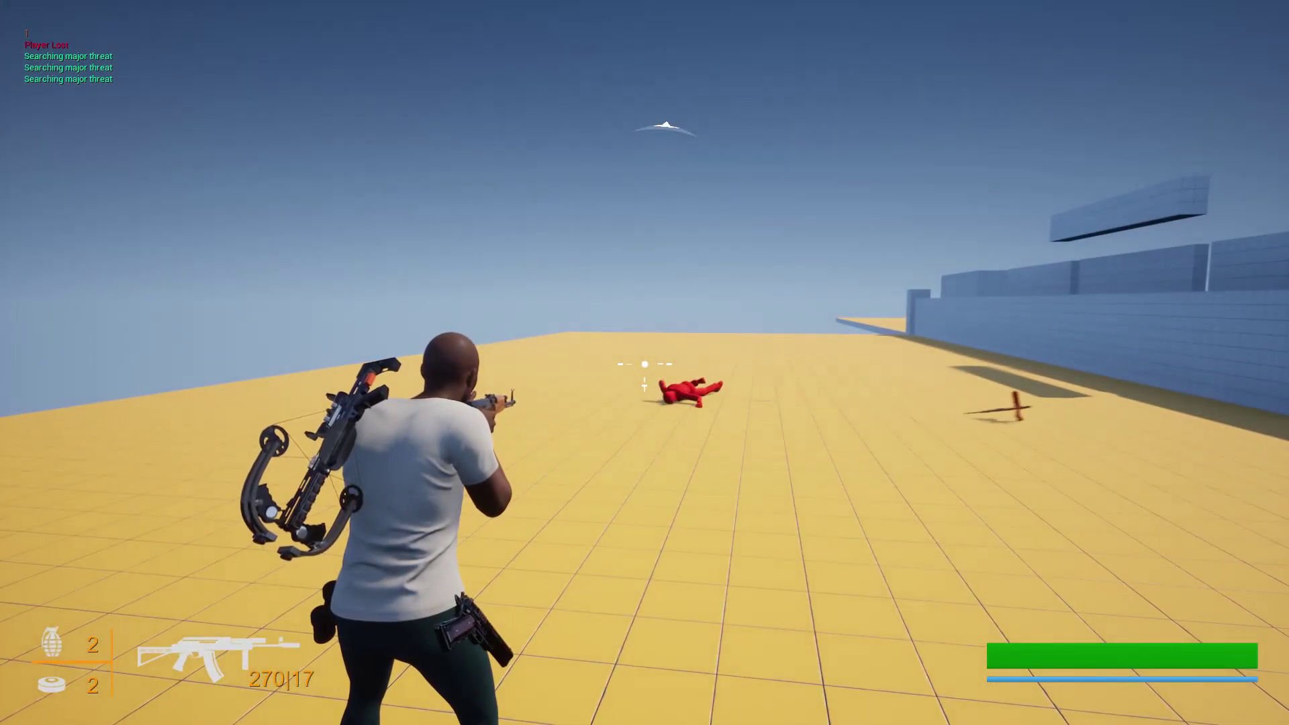
- Leave fullscreen, eject from the player and examine the character's rifle-aiming pose from several sides
key("F11")
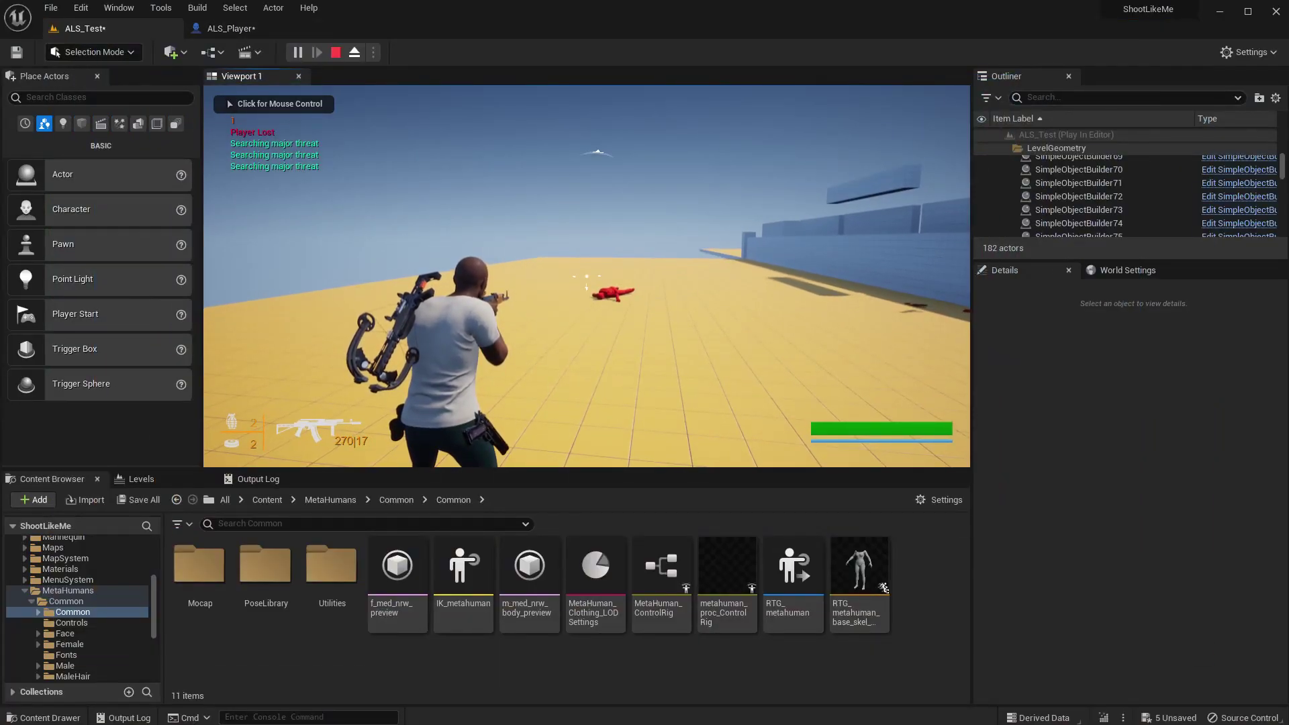
left_click(355, 52)
right_click_drag(511, 235, 403, 235)
right_click_drag(587, 276, 456, 258)
key("w")
key("s")
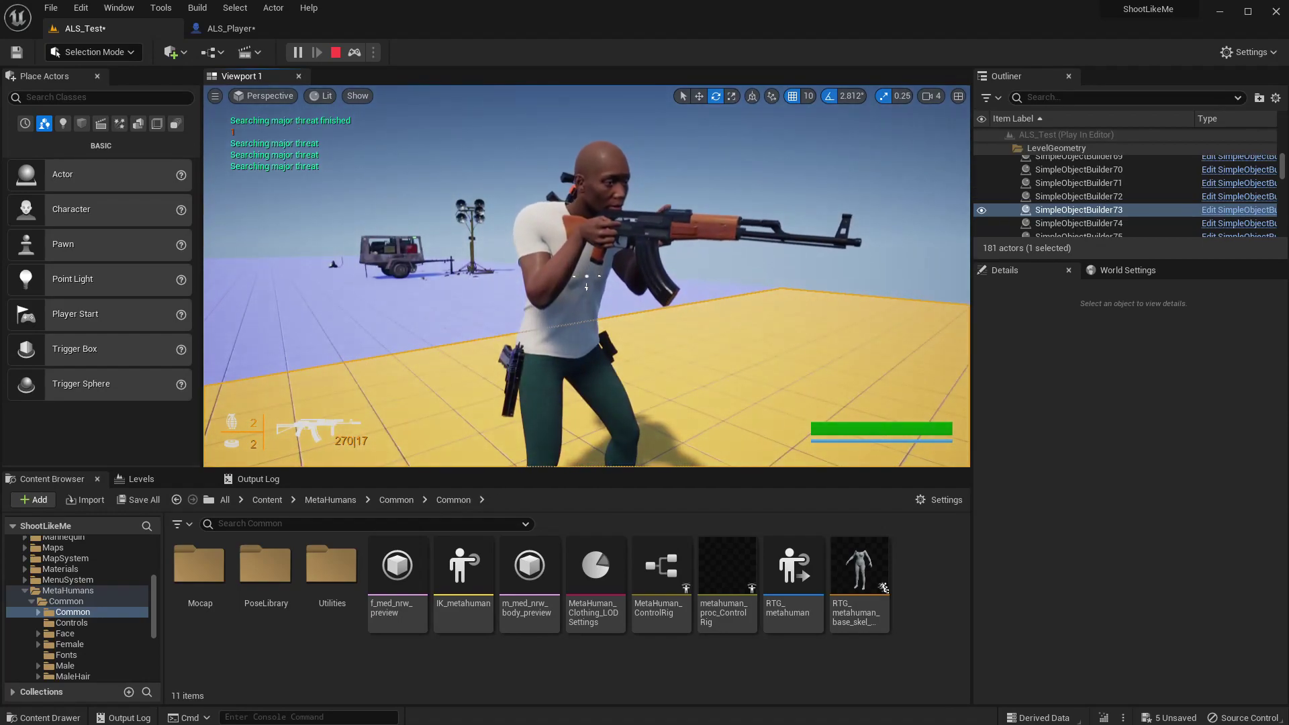
mouse_move(586, 276)
right_mouse_down()
mouse_move(443, 296)
mouse_move(611, 302)
mouse_move(611, 263)
mouse_move(584, 260)
right_mouse_up()
key("d")
key("d")
key("s")
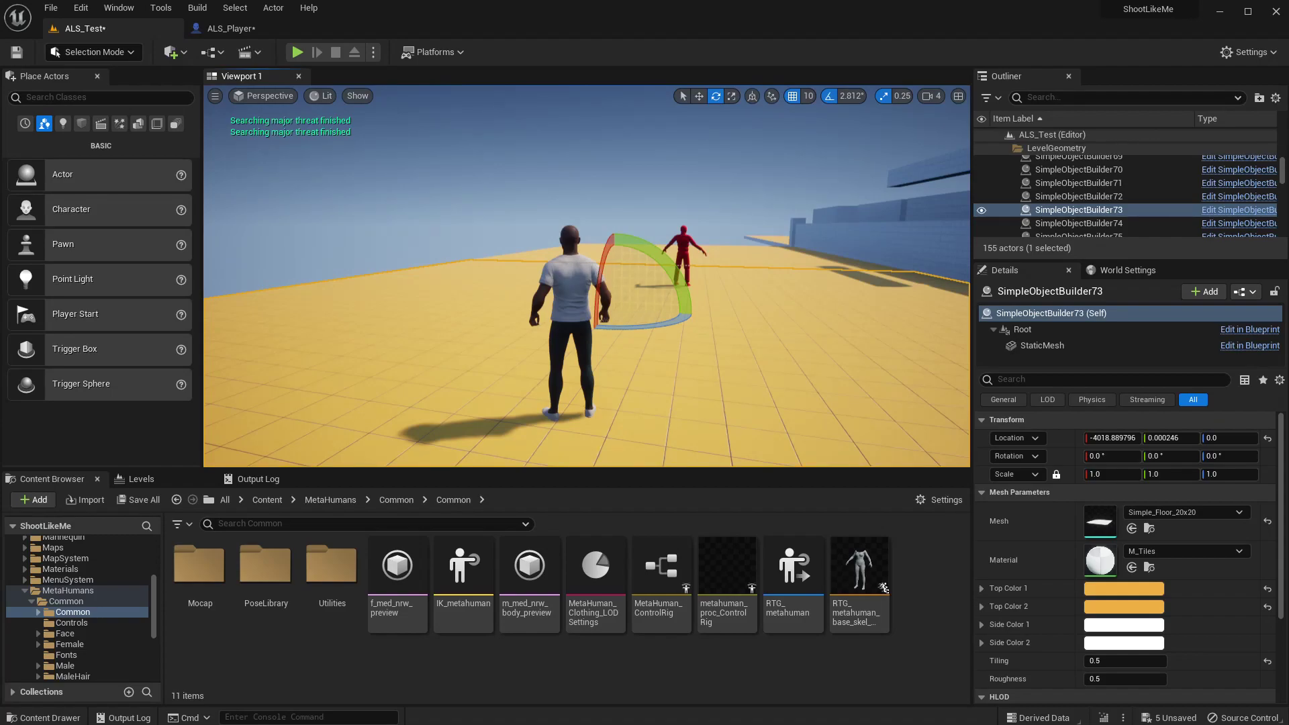
- Open the blueprint of the player character in the level and inspect its CharacterMesh0 and Torso1 components
left_click(571, 289)
left_click(1232, 190)
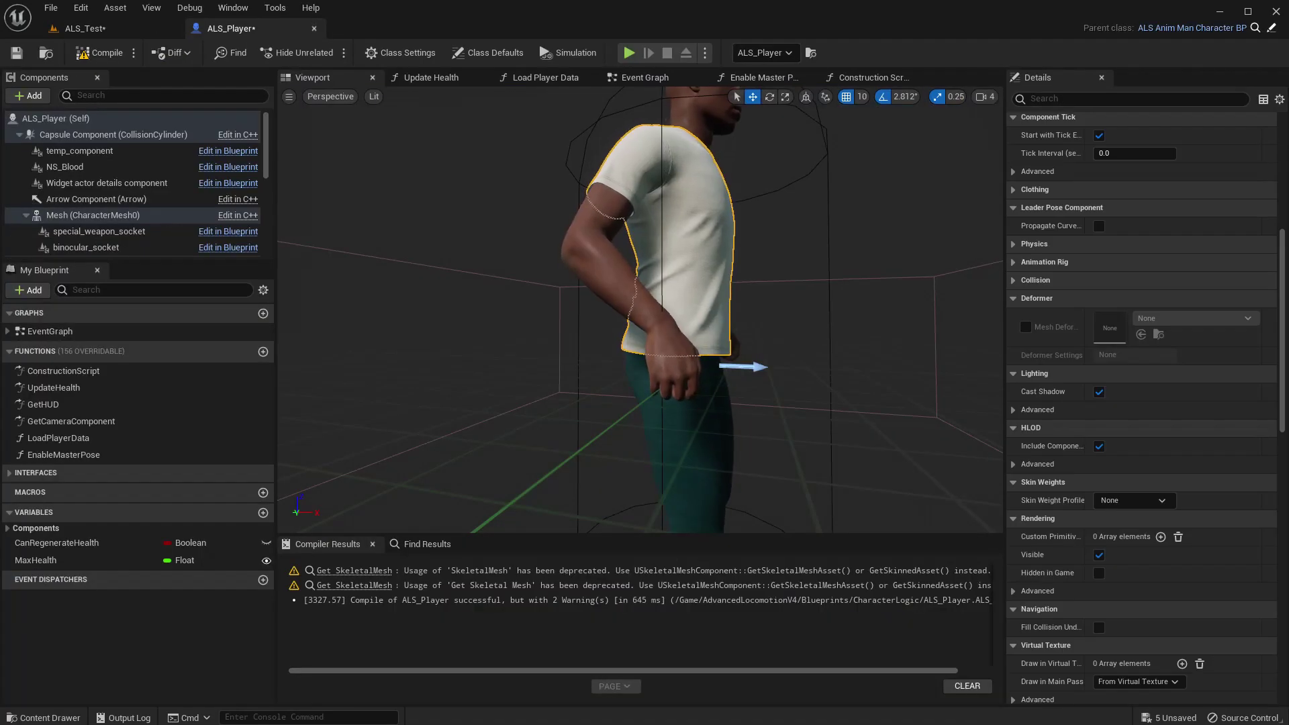
scroll(641, 310, "down", 5)
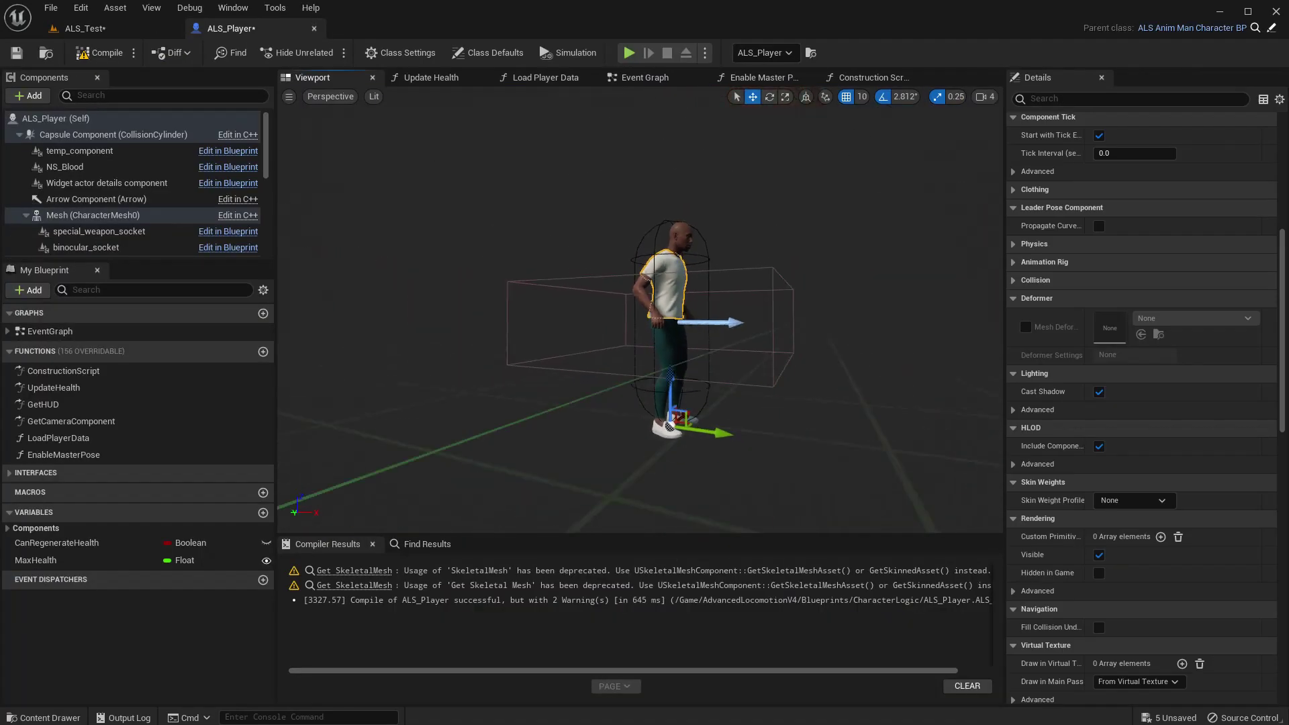
right_click_drag(641, 310, 711, 310)
scroll(641, 310, "up", 5)
left_click(87, 214)
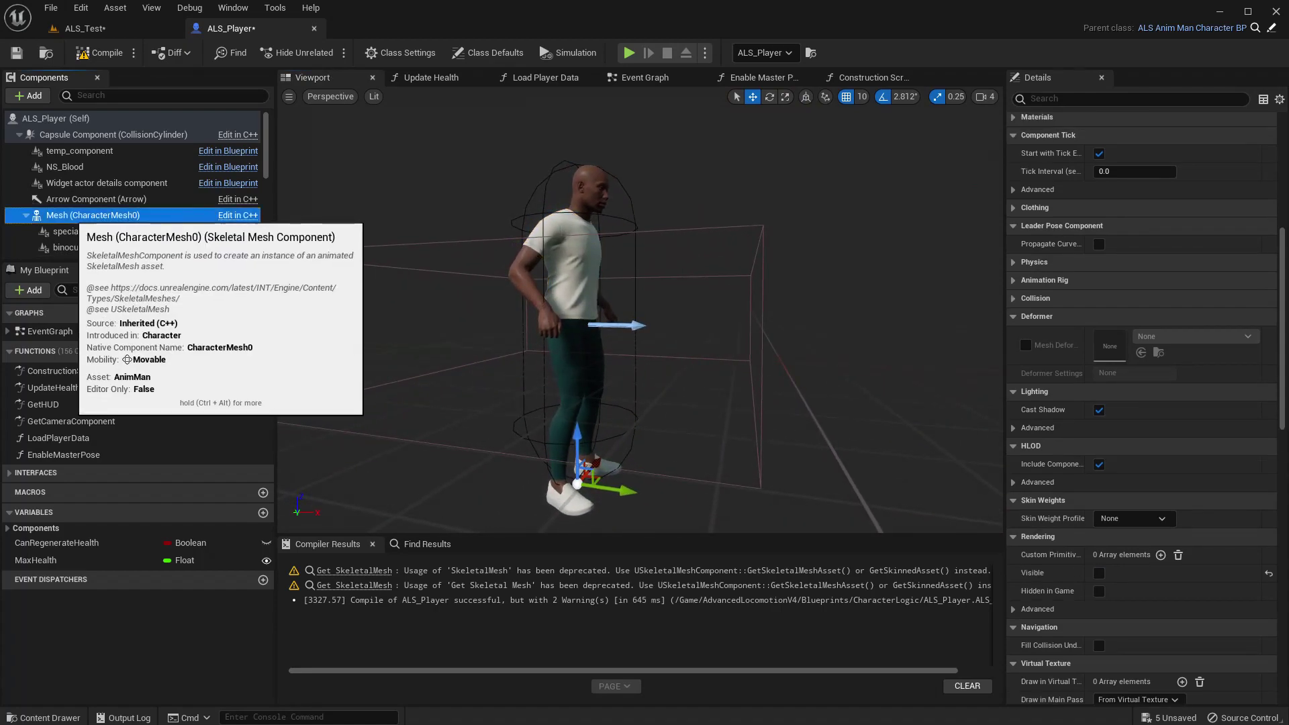
left_click(569, 262)
scroll(94, 215, "down", 3)
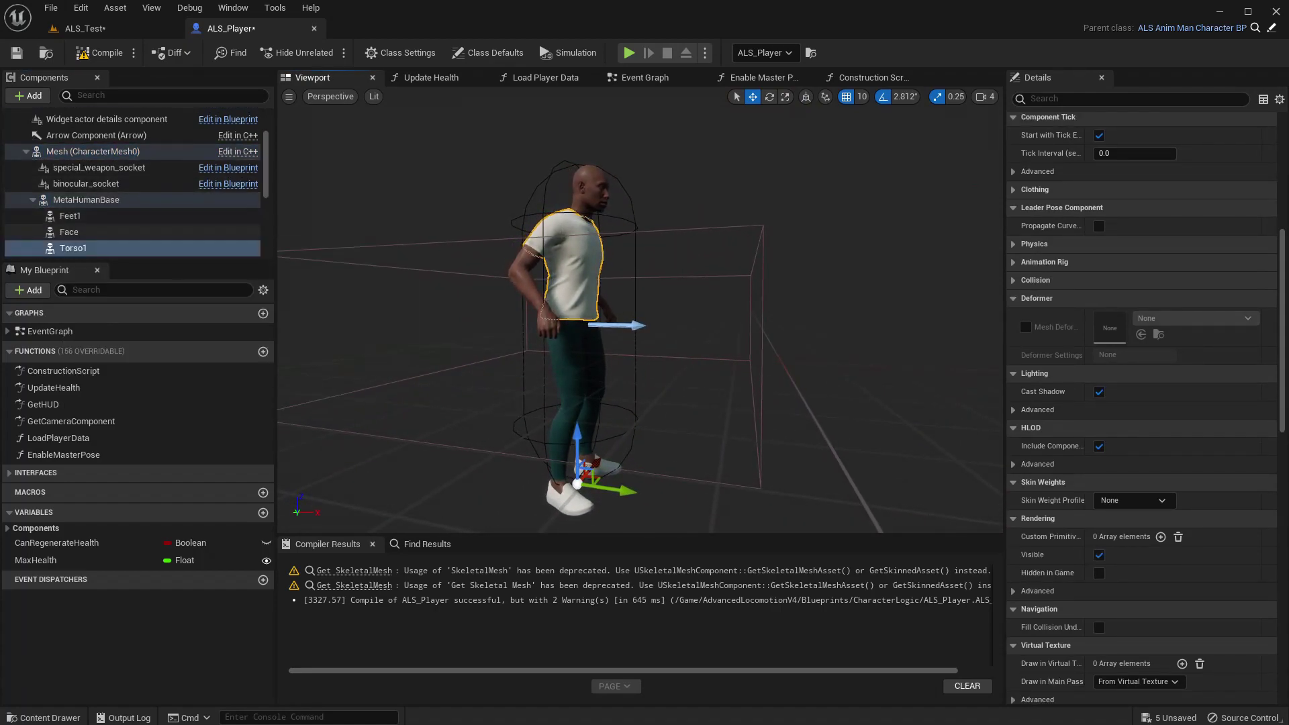
- Locate the animation blueprint assigned as MetaHumanBase's Anim Class in the project content and open it
left_click(94, 201)
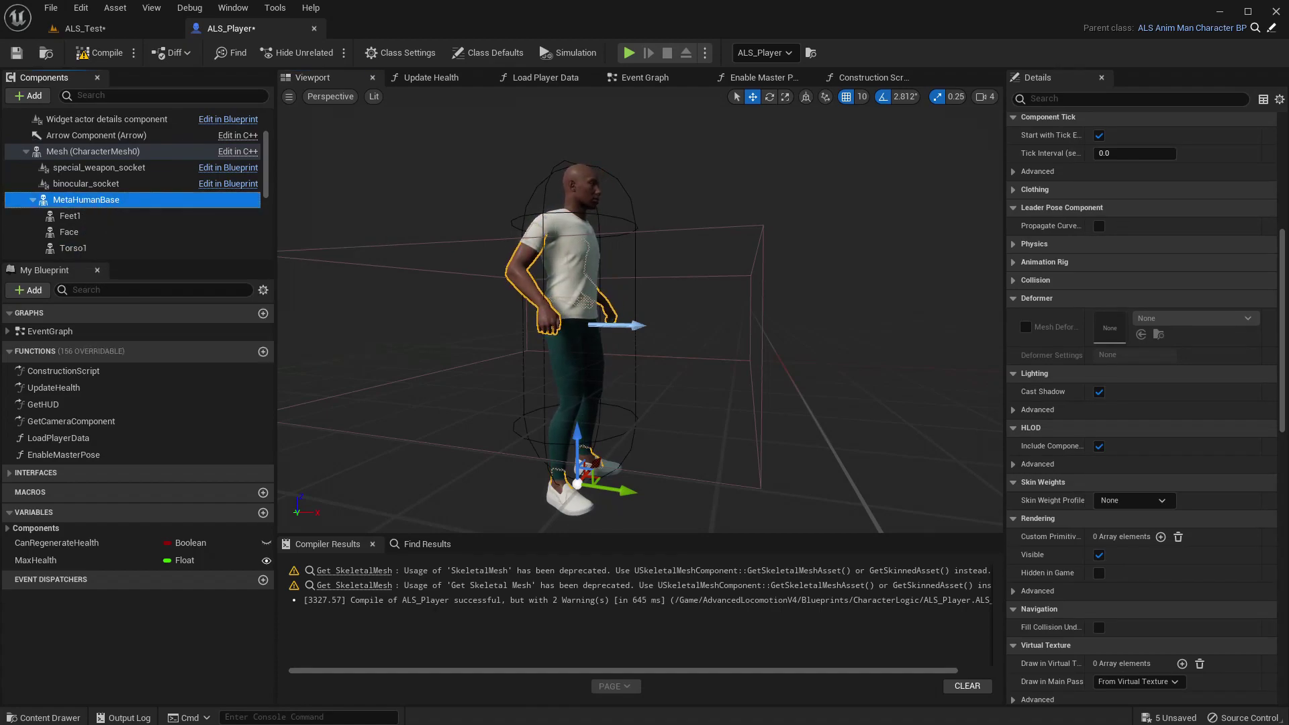
scroll(1142, 408, "up", 9)
scroll(1142, 336, "up", 2)
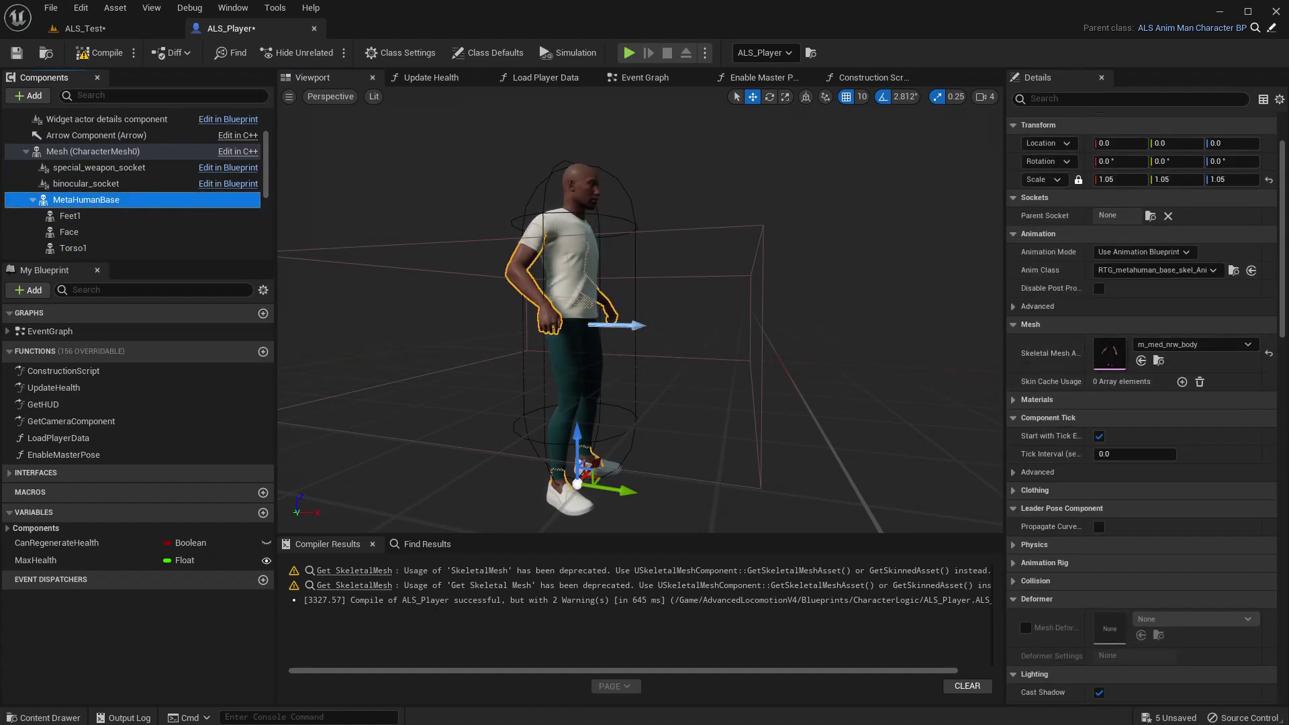
left_click(1235, 270)
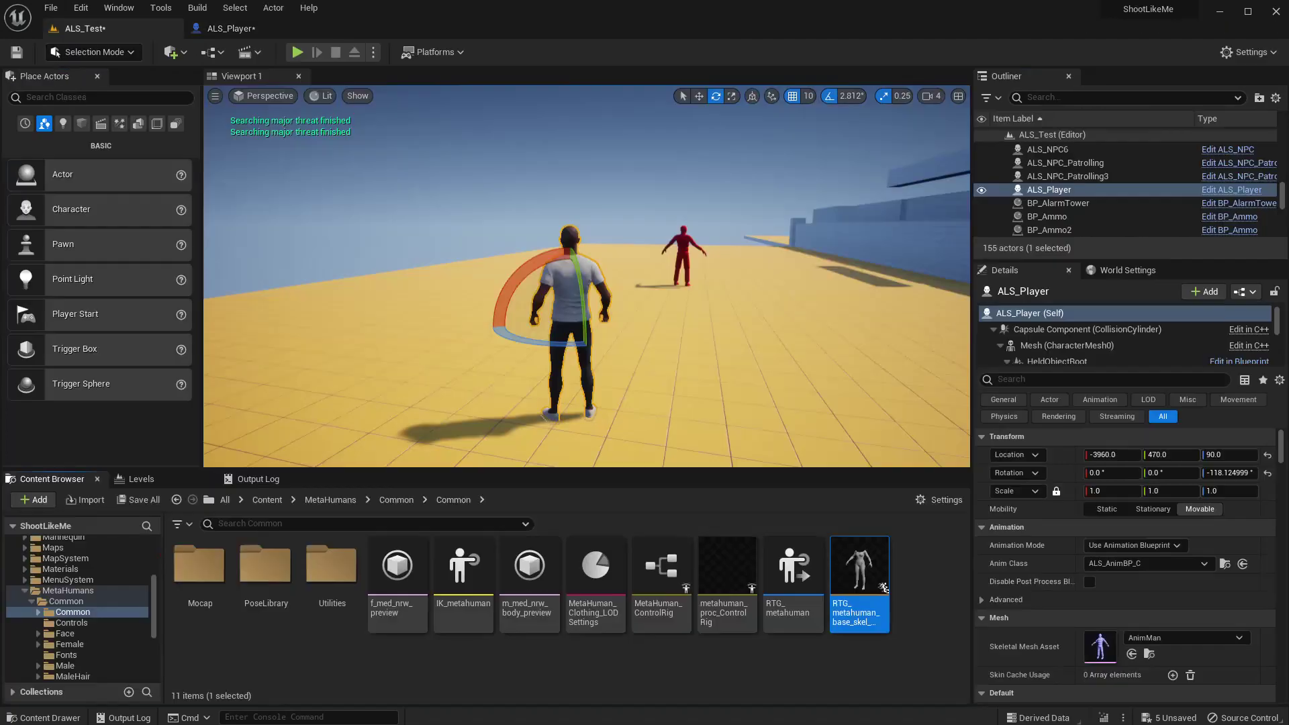
double_click(884, 588)
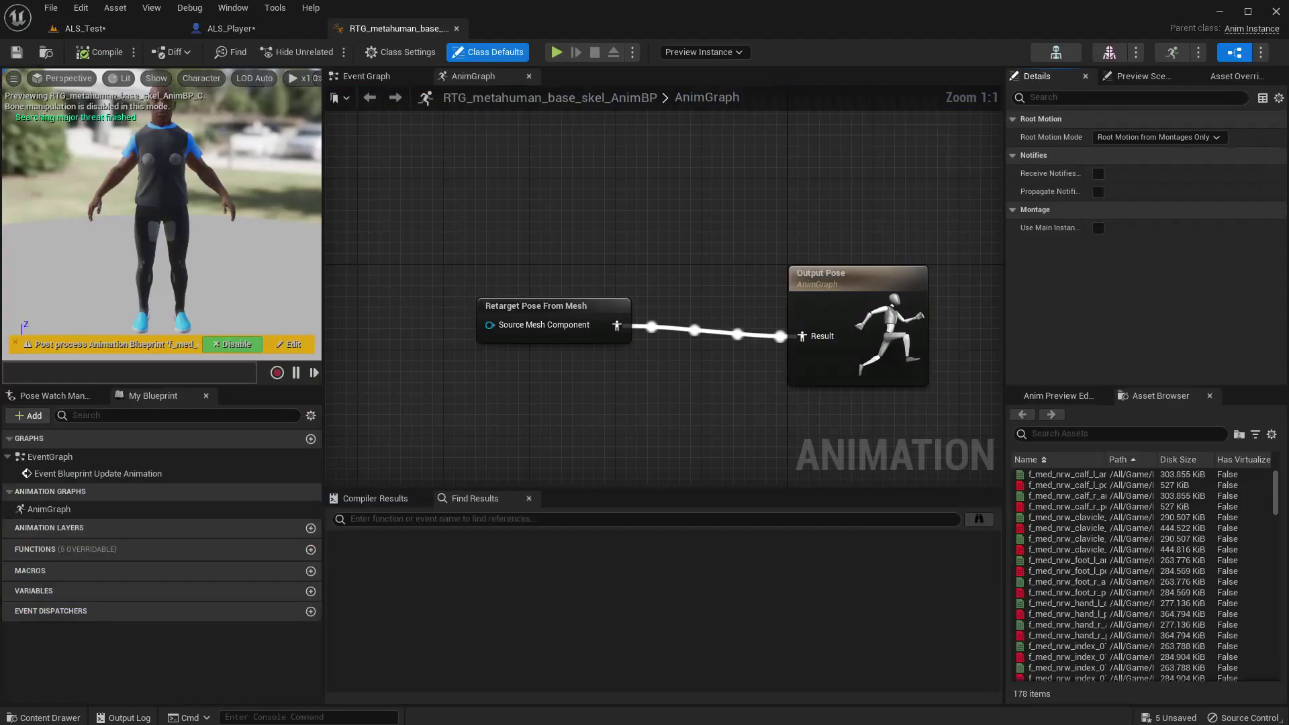
- Open the IK Retargeter asset used by the Retarget Pose From Mesh node and inspect the overlapping source and target meshes
left_click(544, 322)
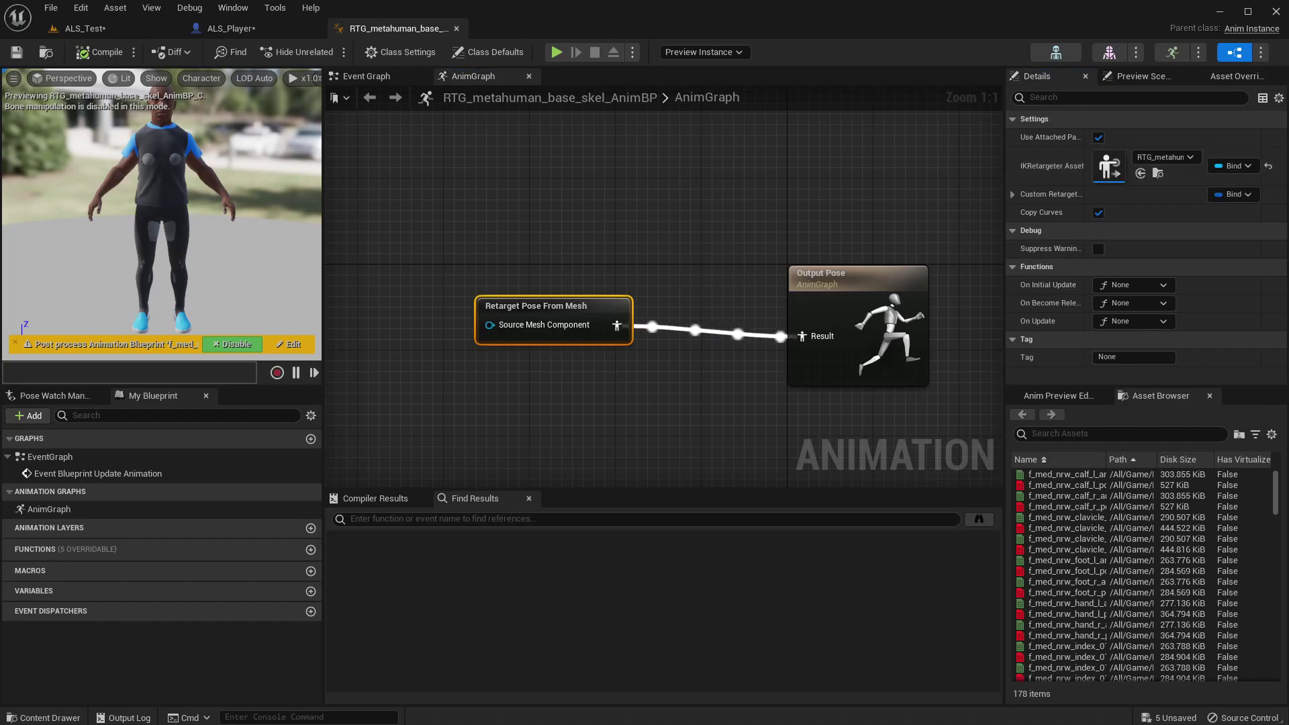
double_click(1109, 166)
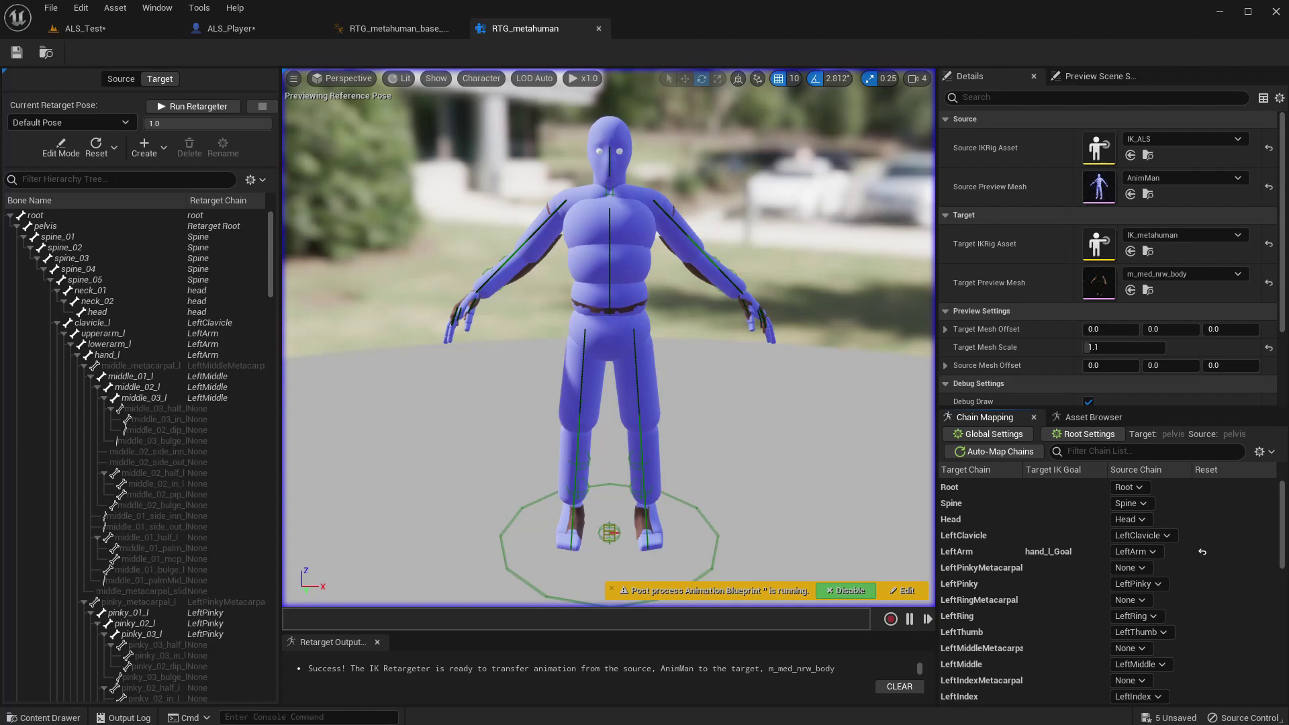
right_click_drag(609, 338, 712, 283)
key("a")
key("q")
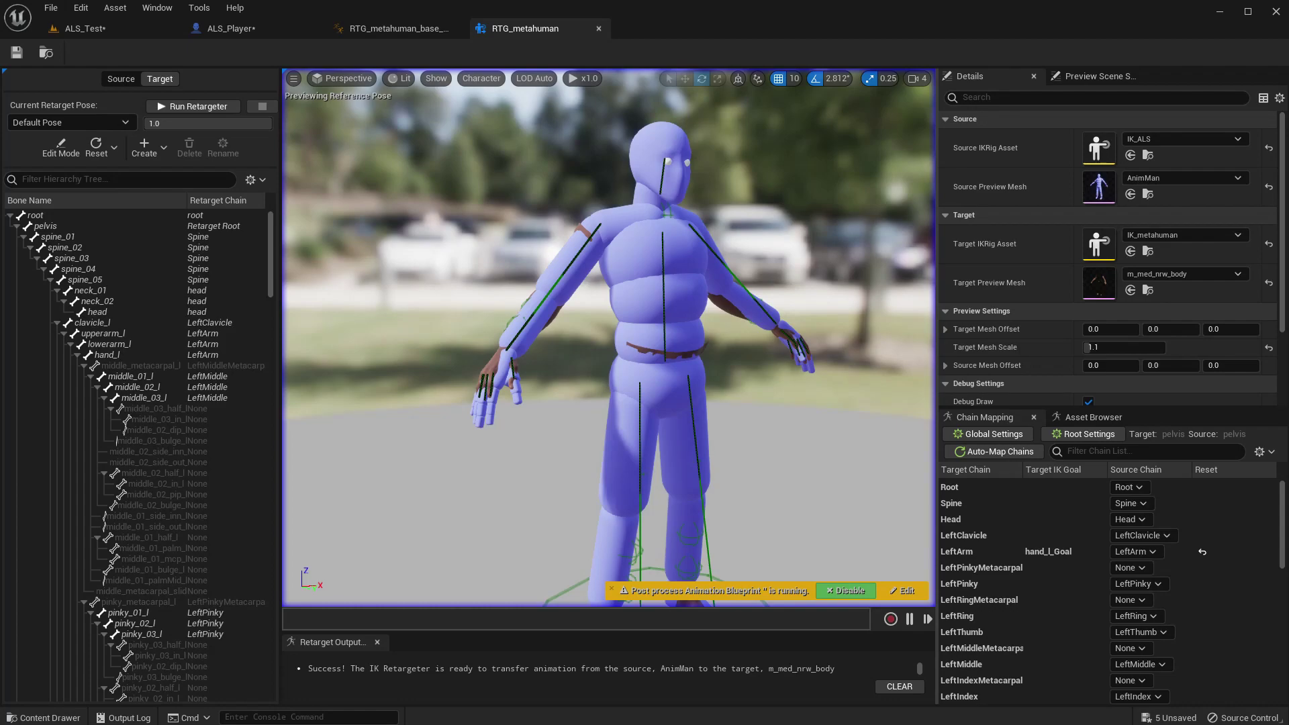
right_click_drag(712, 284, 591, 300)
key("d")
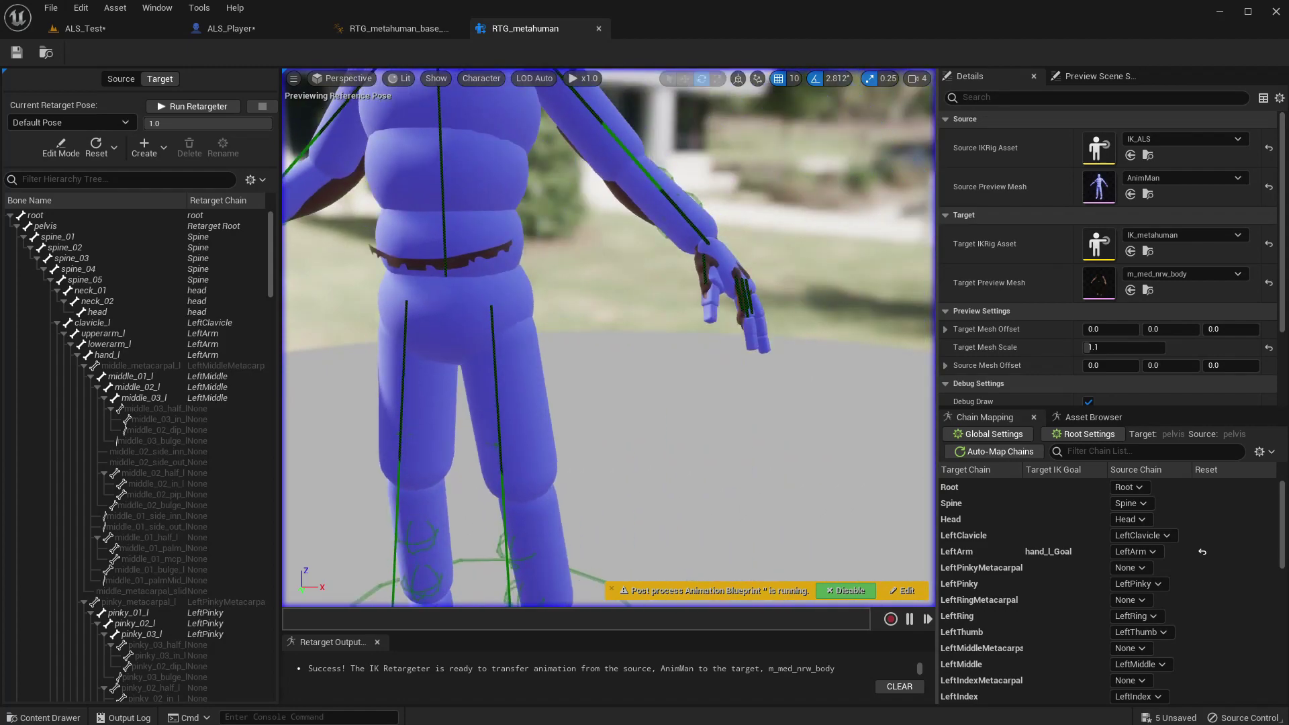
- Search the retargeter's animations for "aim" and preview ALS_Props_M4A1_Aim_Sweep
left_click(1094, 417)
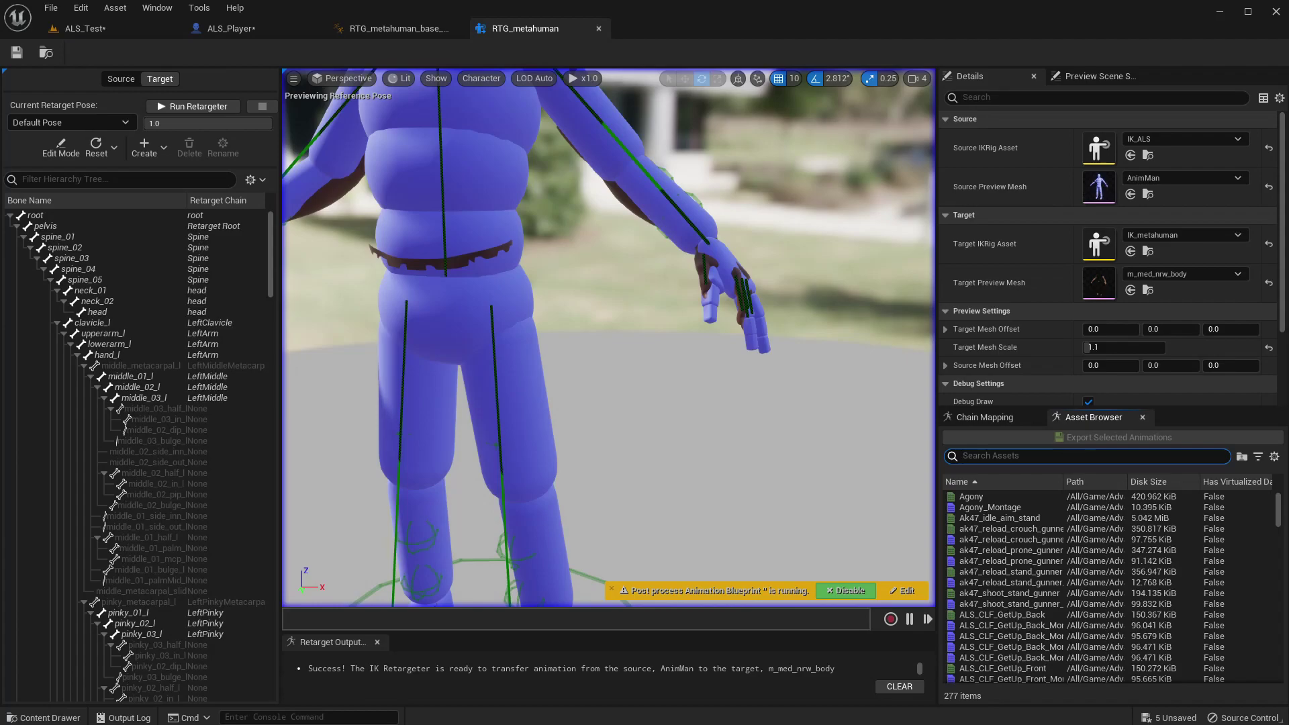
type("aim")
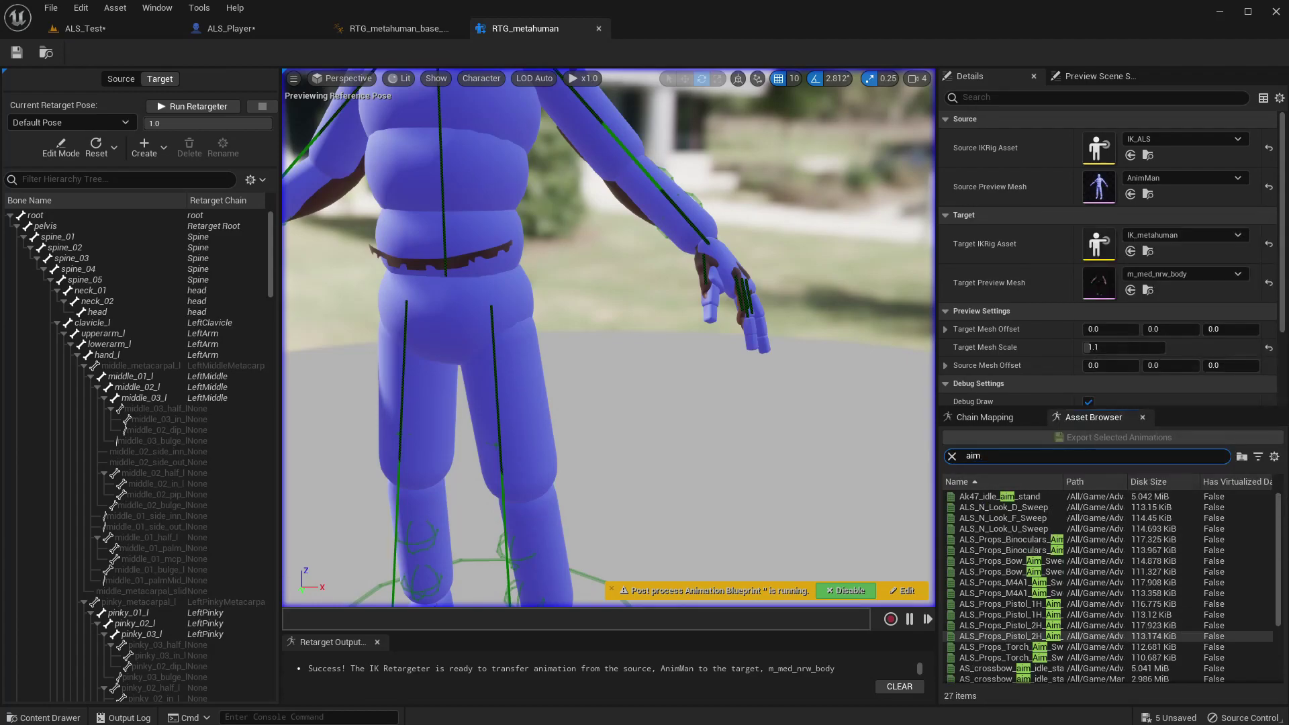
scroll(1048, 632, "down", 1)
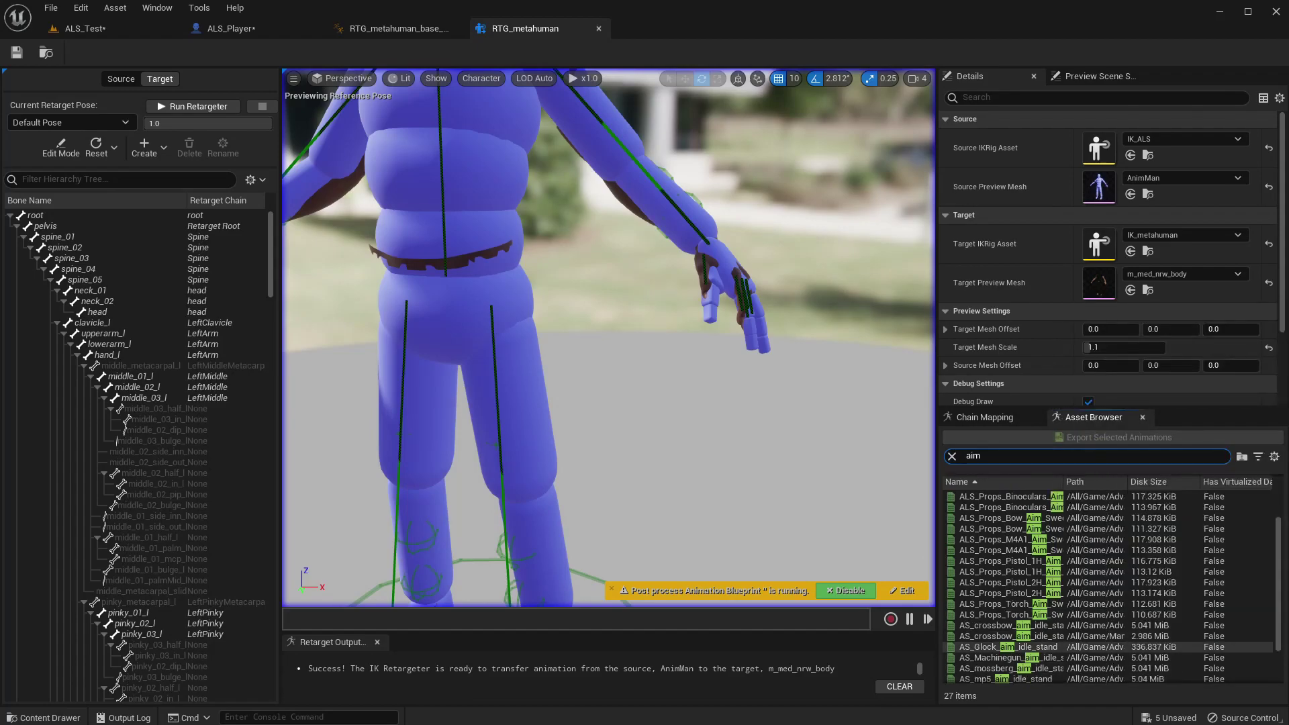
scroll(1007, 607, "down", 1)
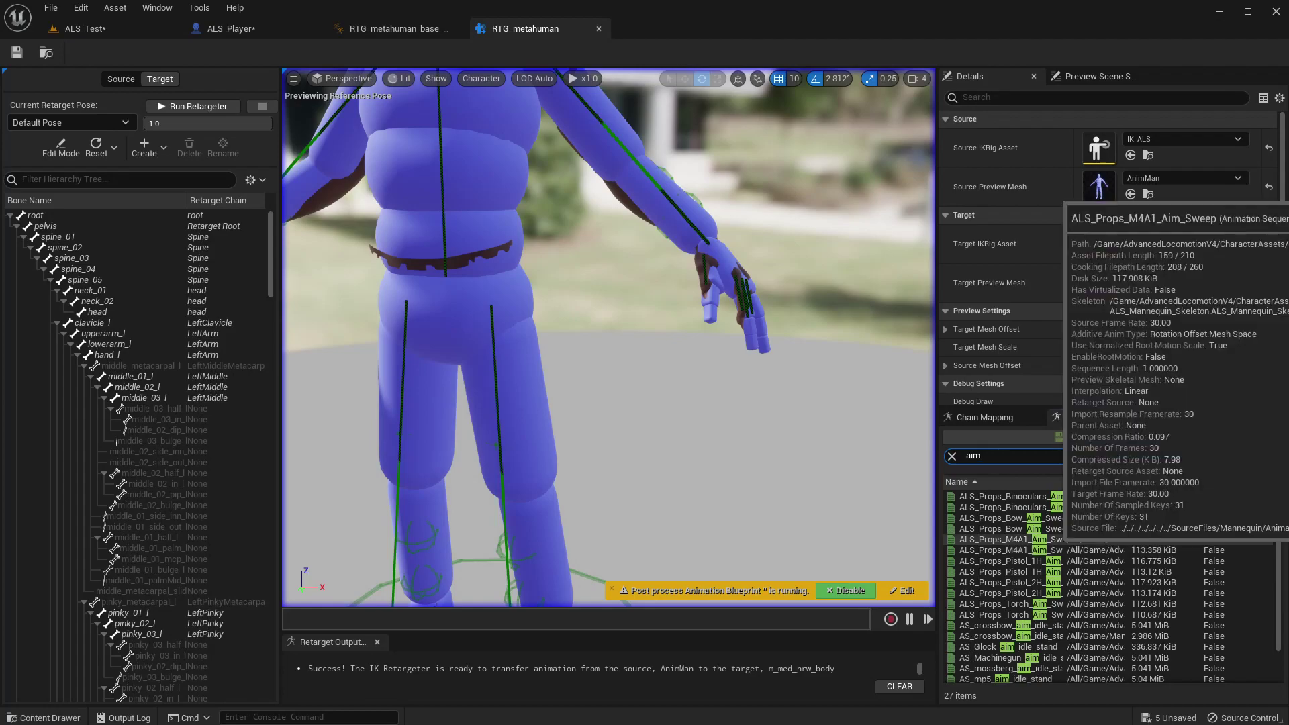
left_click(1054, 541)
double_click(1053, 540)
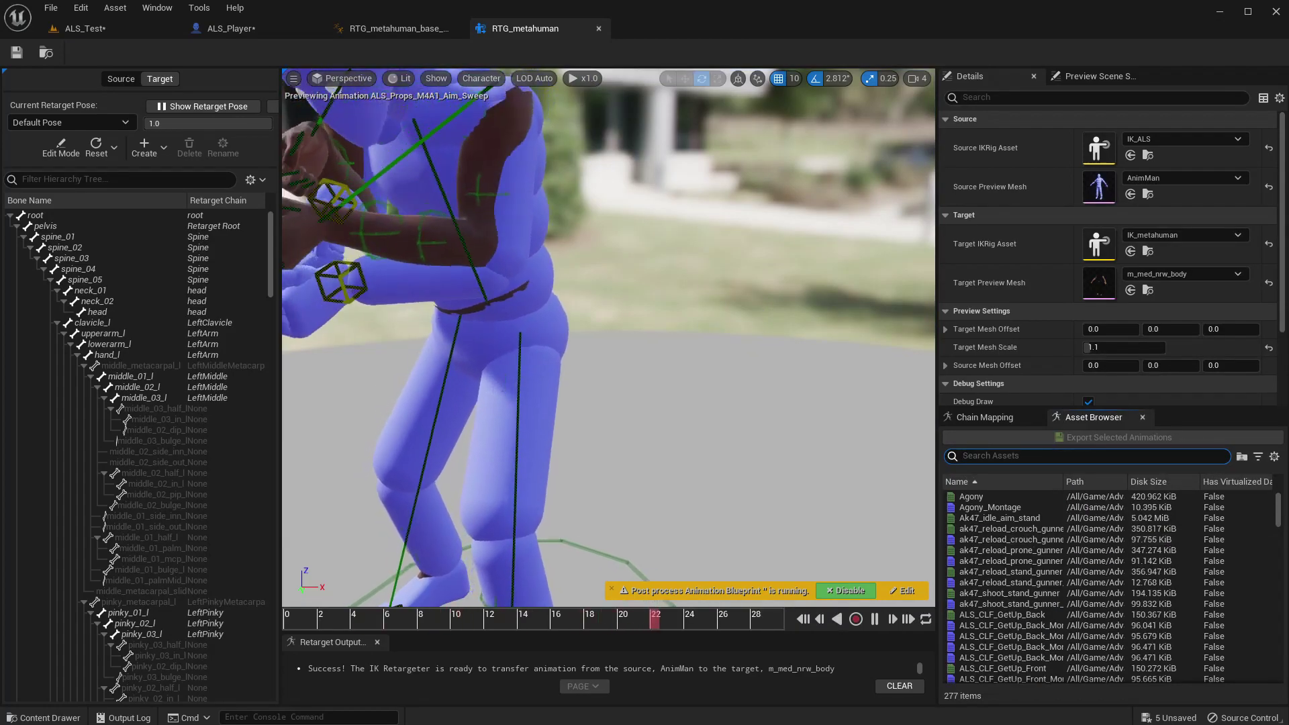
- Scrub the previewed animation to about frame 16 and compare the target's hand positions with the source mesh up close
key("s")
right_click_drag(608, 338, 605, 292)
left_click_drag(446, 619, 499, 619)
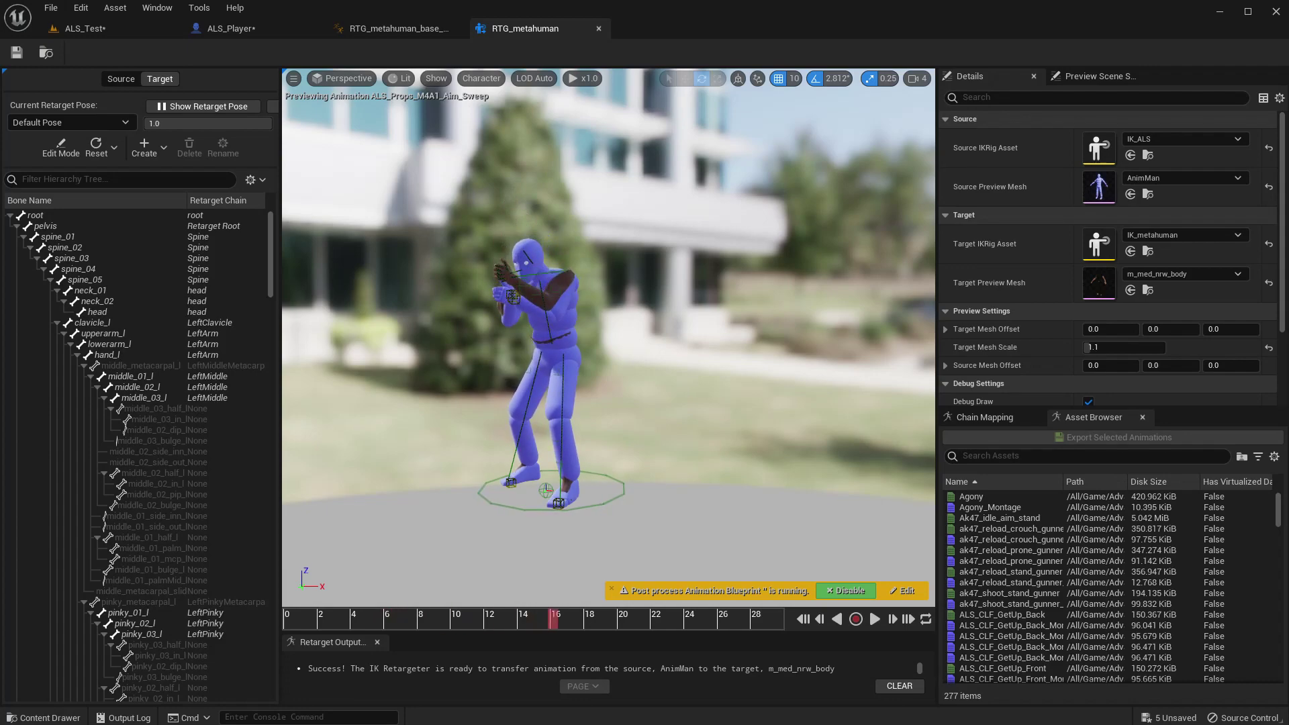
right_click_drag(608, 336, 604, 382)
scroll(584, 322, "up", 7)
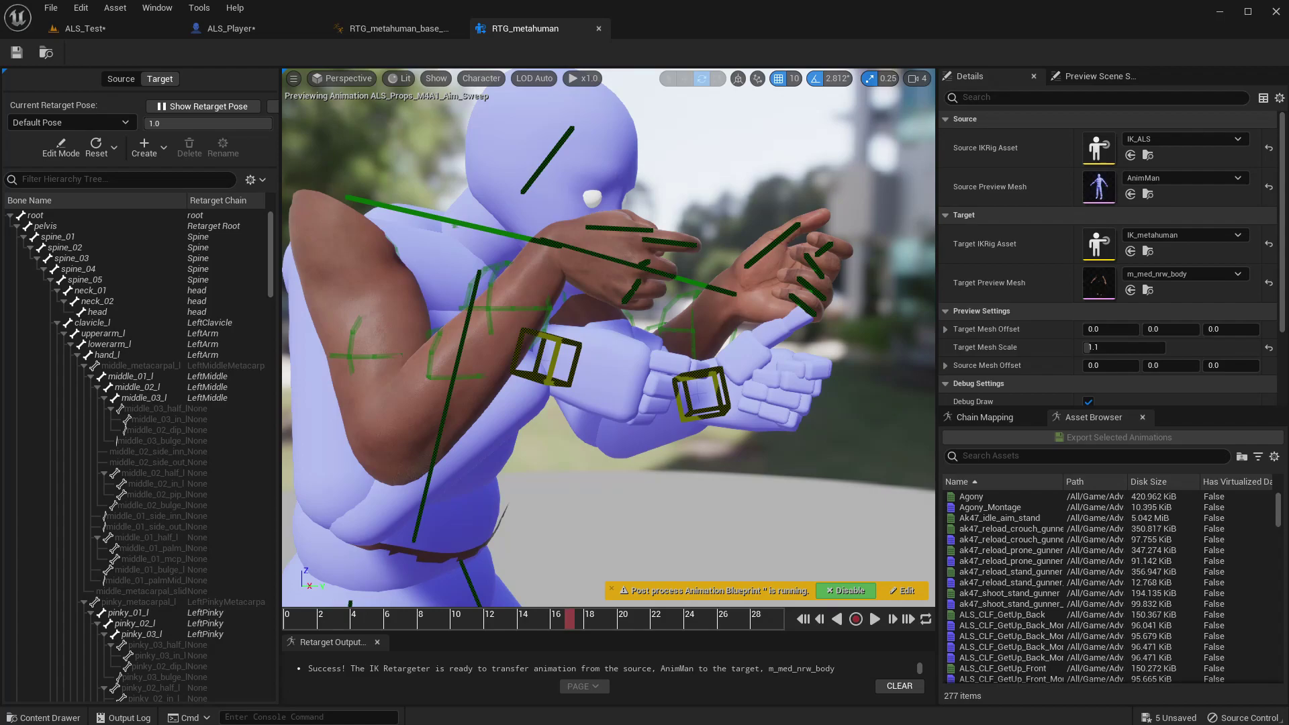
scroll(608, 338, "down", 5)
scroll(1109, 257, "down", 3)
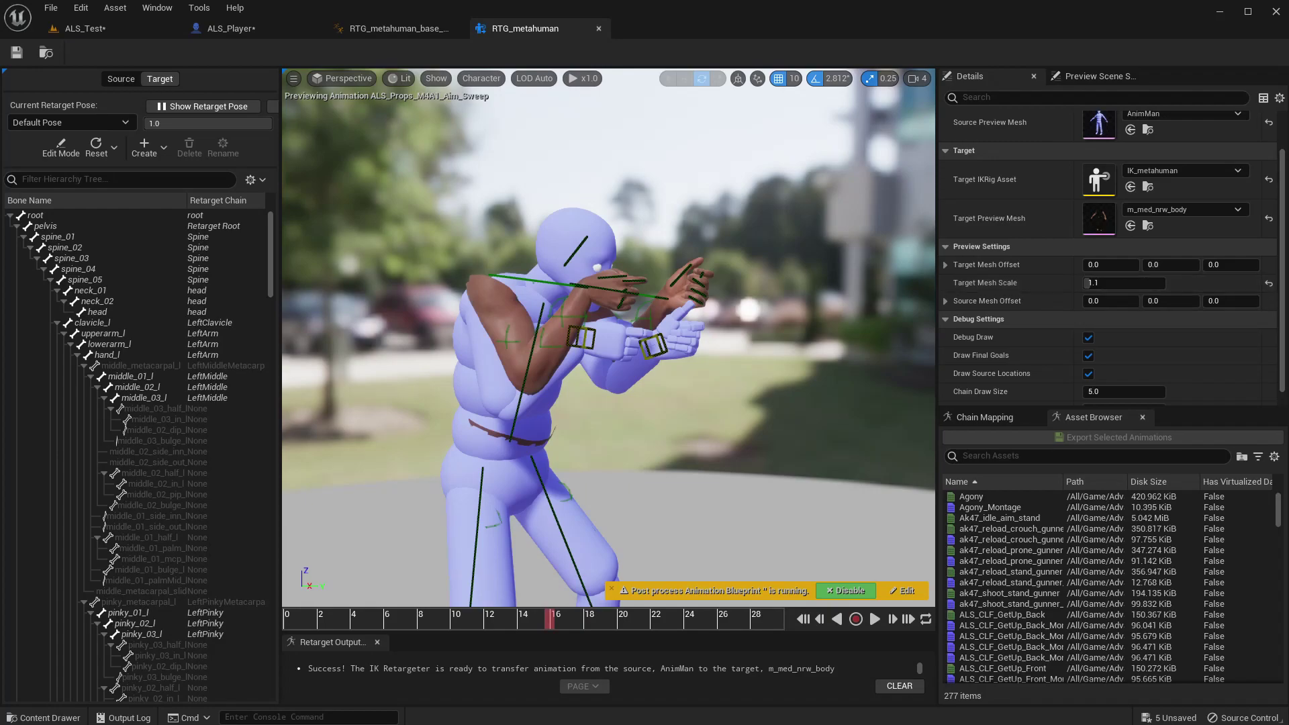
scroll(609, 338, "up", 5)
right_click_drag(608, 337, 665, 356)
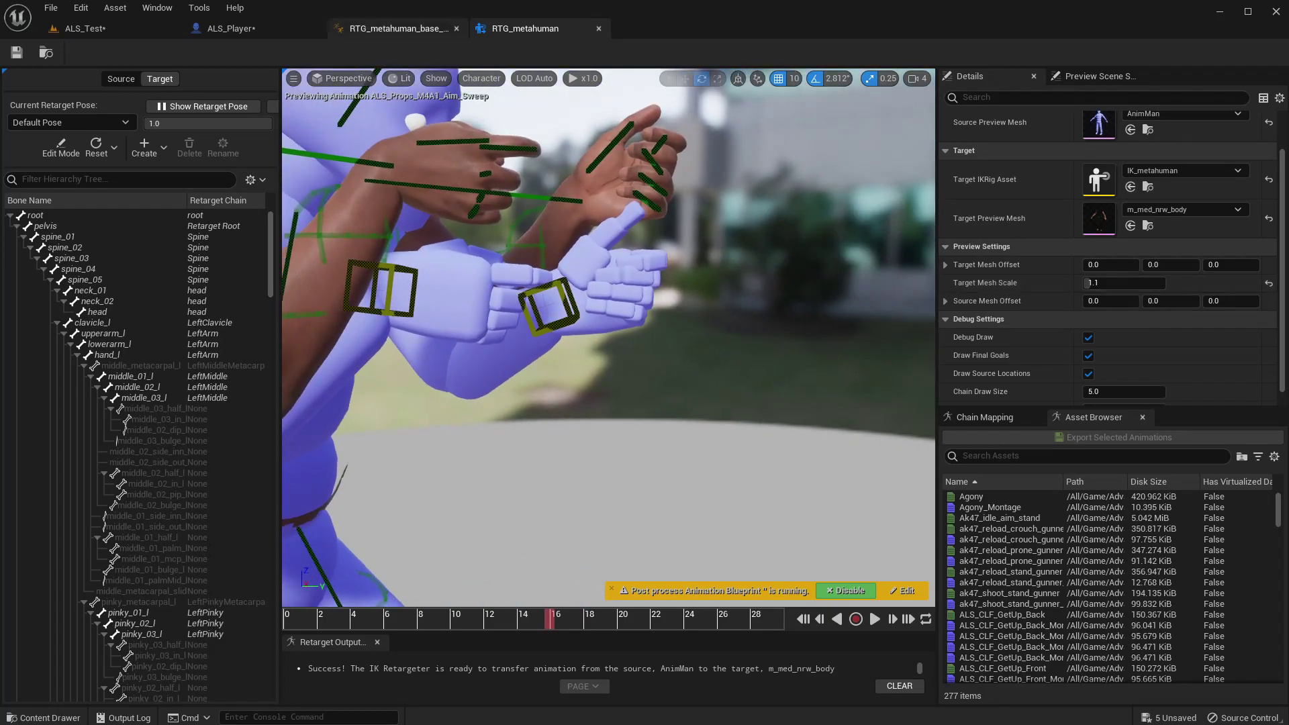
- Reset the MetaHumanBase component's scale to 1.0 in the ALS_Player blueprint
left_click(229, 28)
left_click(87, 200)
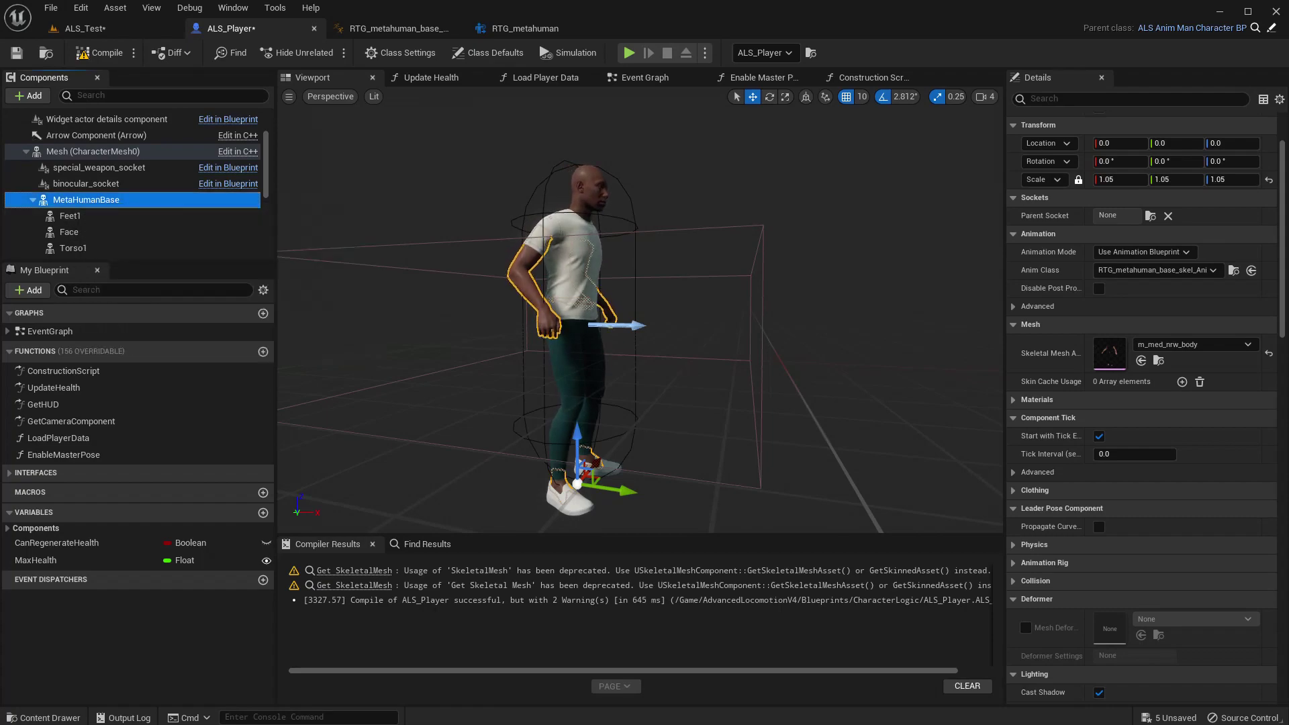
scroll(1169, 435, "up", 4)
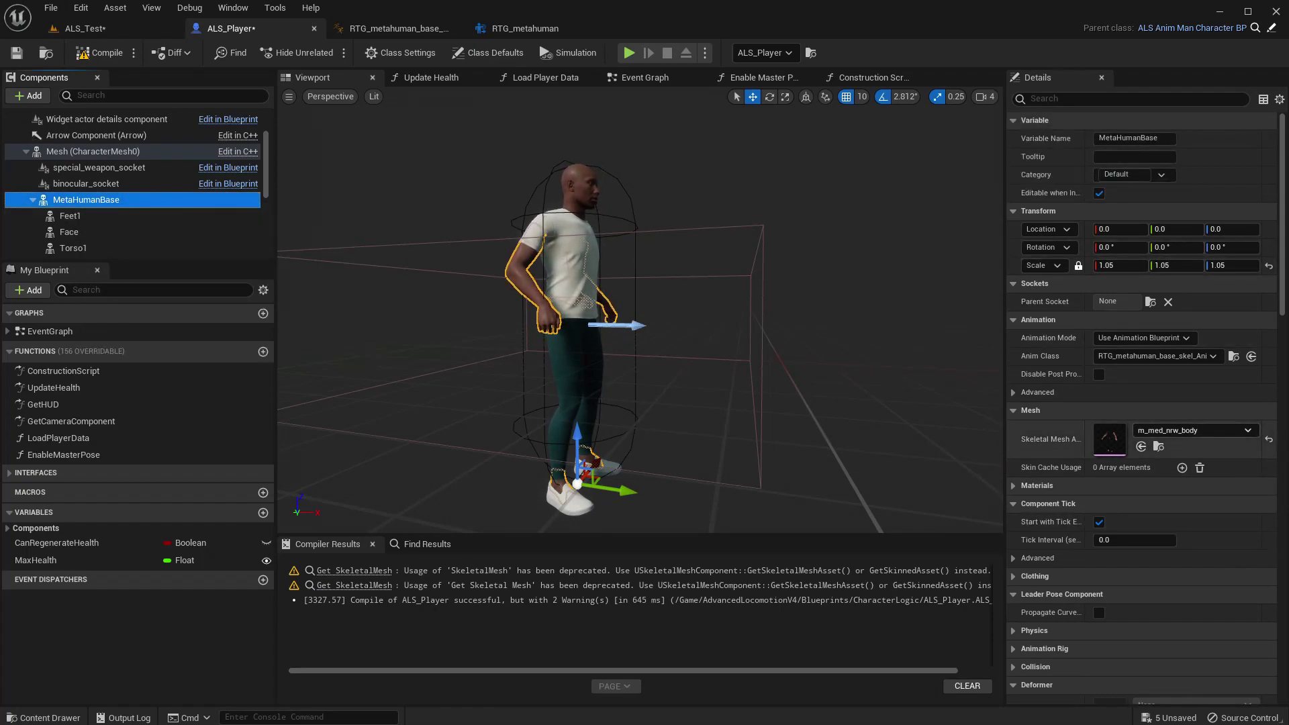
left_click(1270, 266)
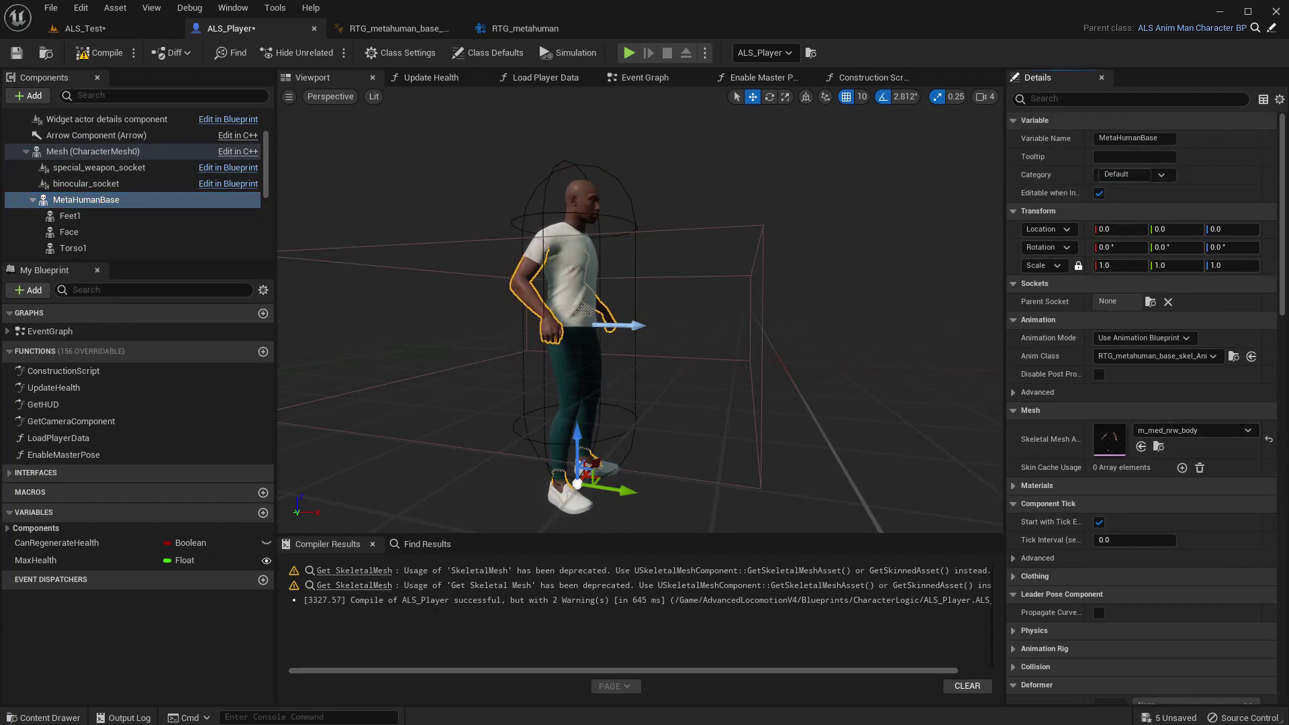
- Make the inherited Mesh (CharacterMesh0) component visible in the ALS_Player blueprint
left_click(135, 152)
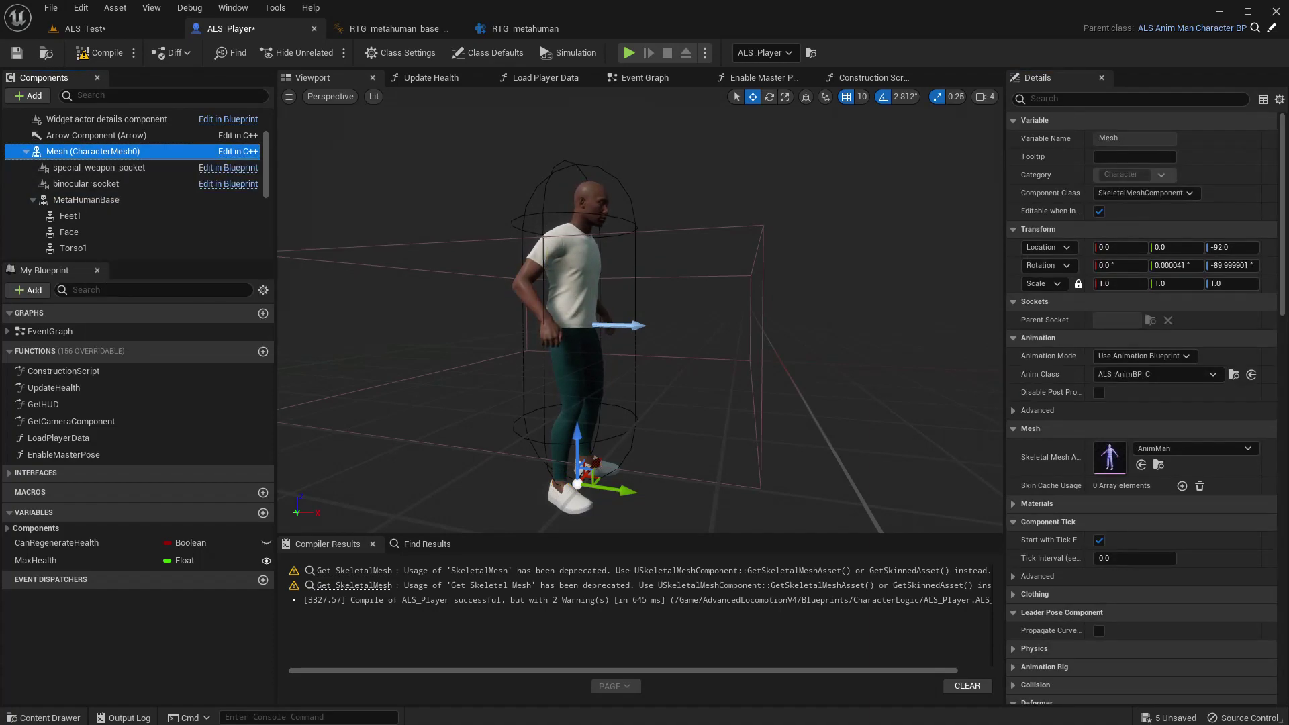
scroll(1142, 403, "down", 5)
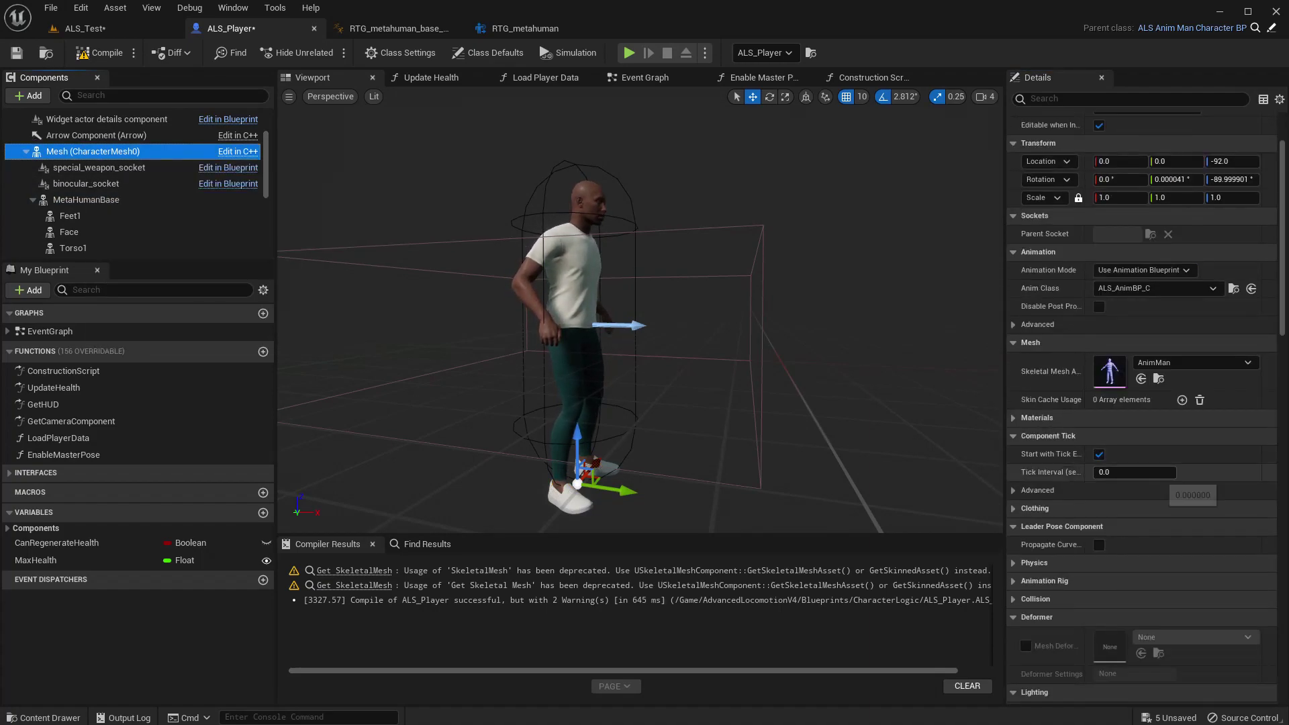
scroll(1101, 548, "down", 2)
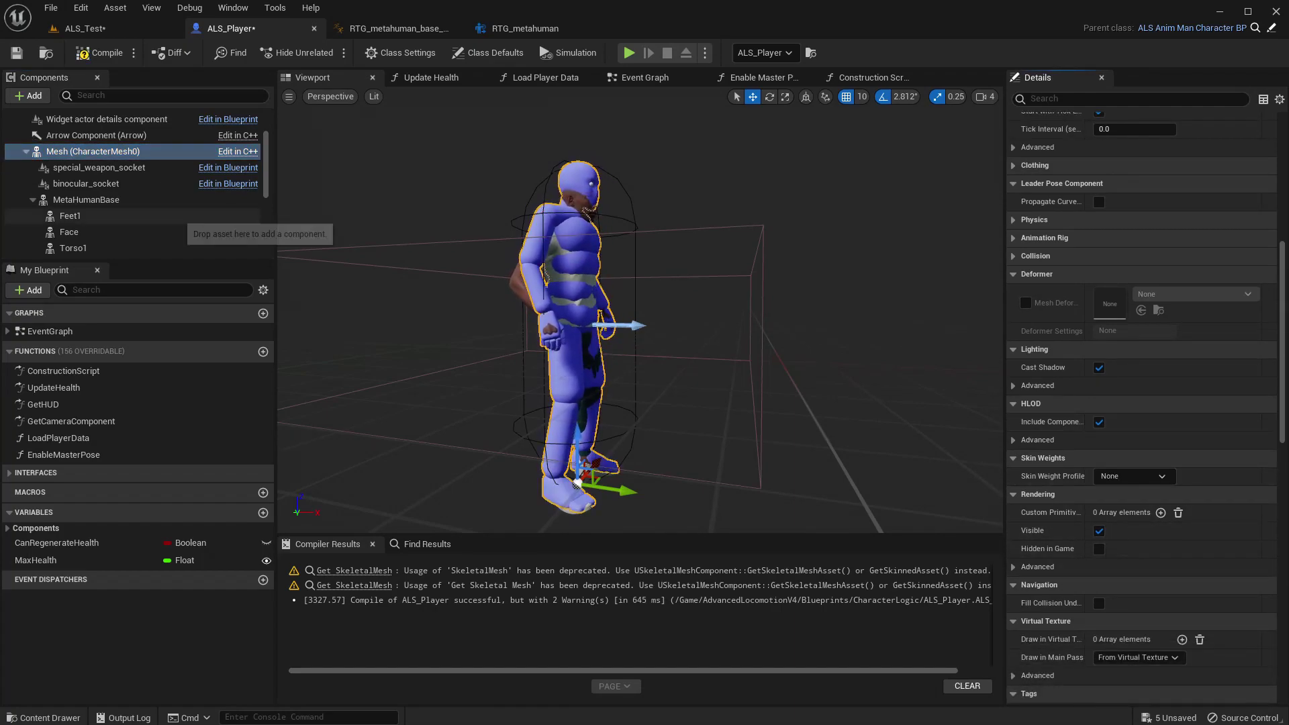
- Set the MetaHumanBase component's scale to 1.06 on all axes to fit the mannequin mesh, and compile the blueprint
left_click(88, 199)
scroll(1141, 403, "up", 5)
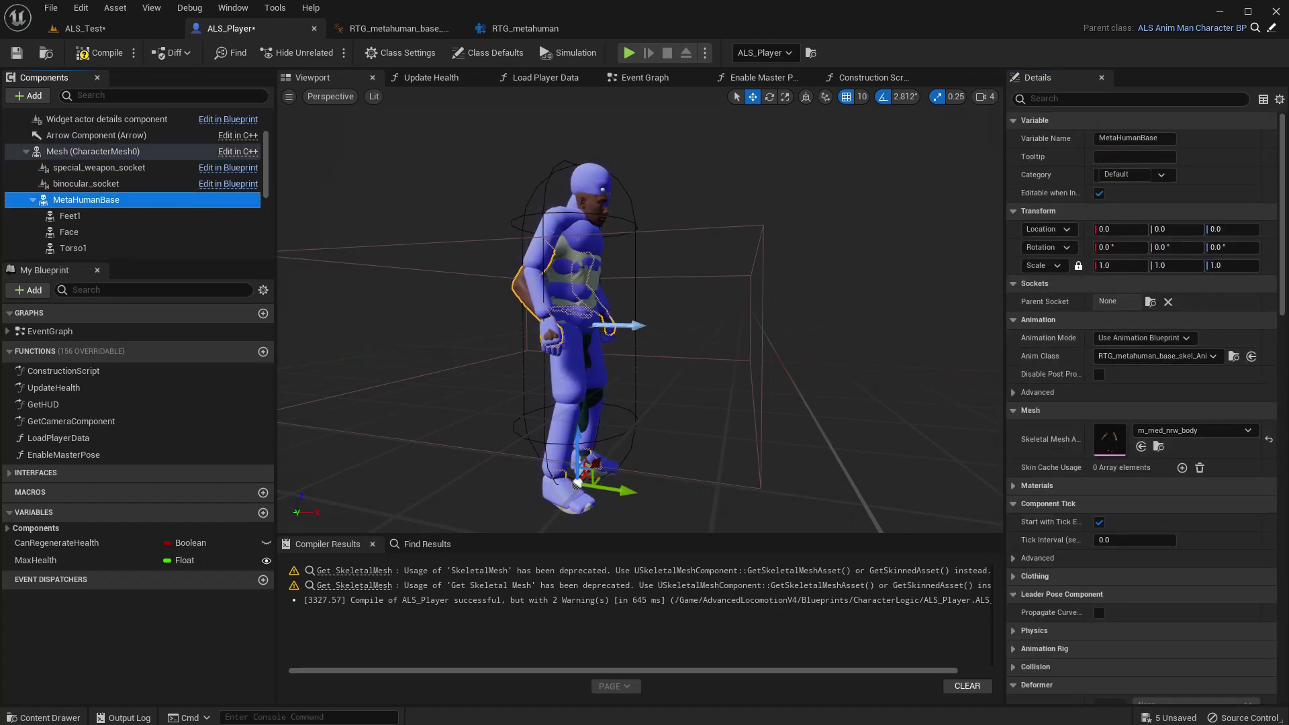
left_click(93, 152)
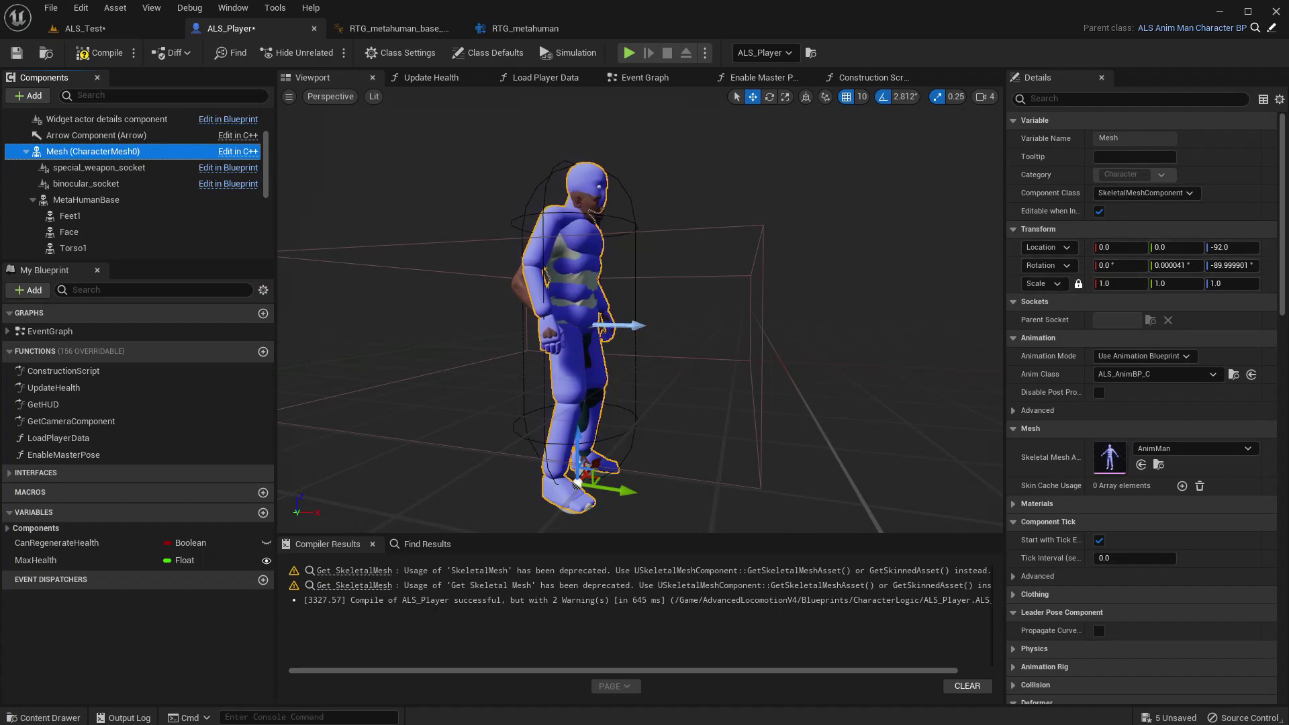
left_click(86, 200)
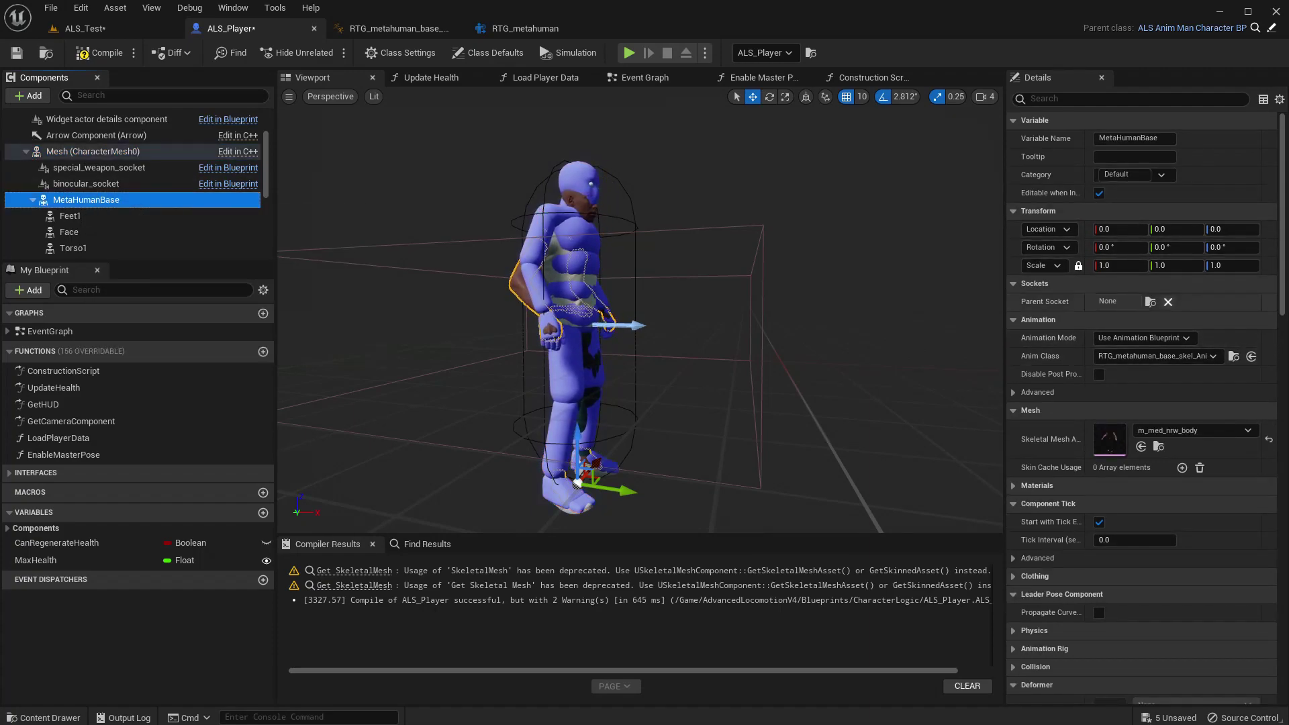
left_click(1120, 266)
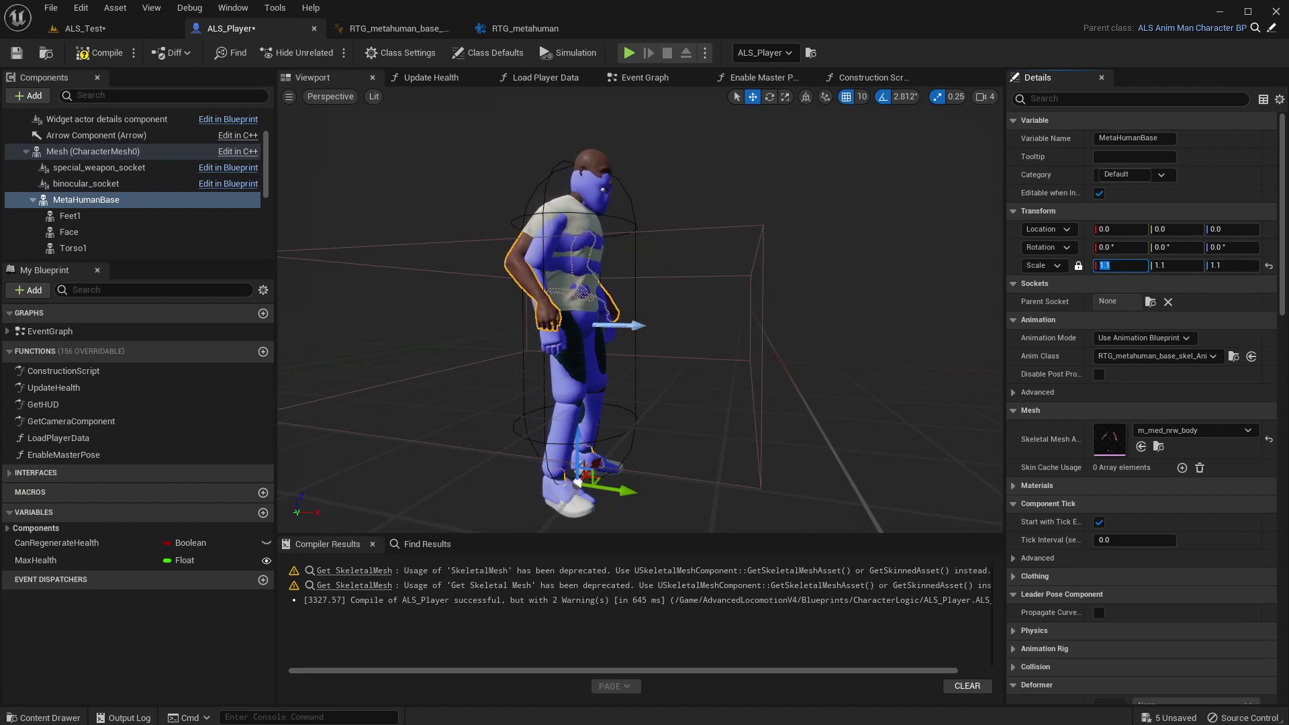
scroll(640, 309, "up", 5)
right_click_drag(640, 310, 615, 255)
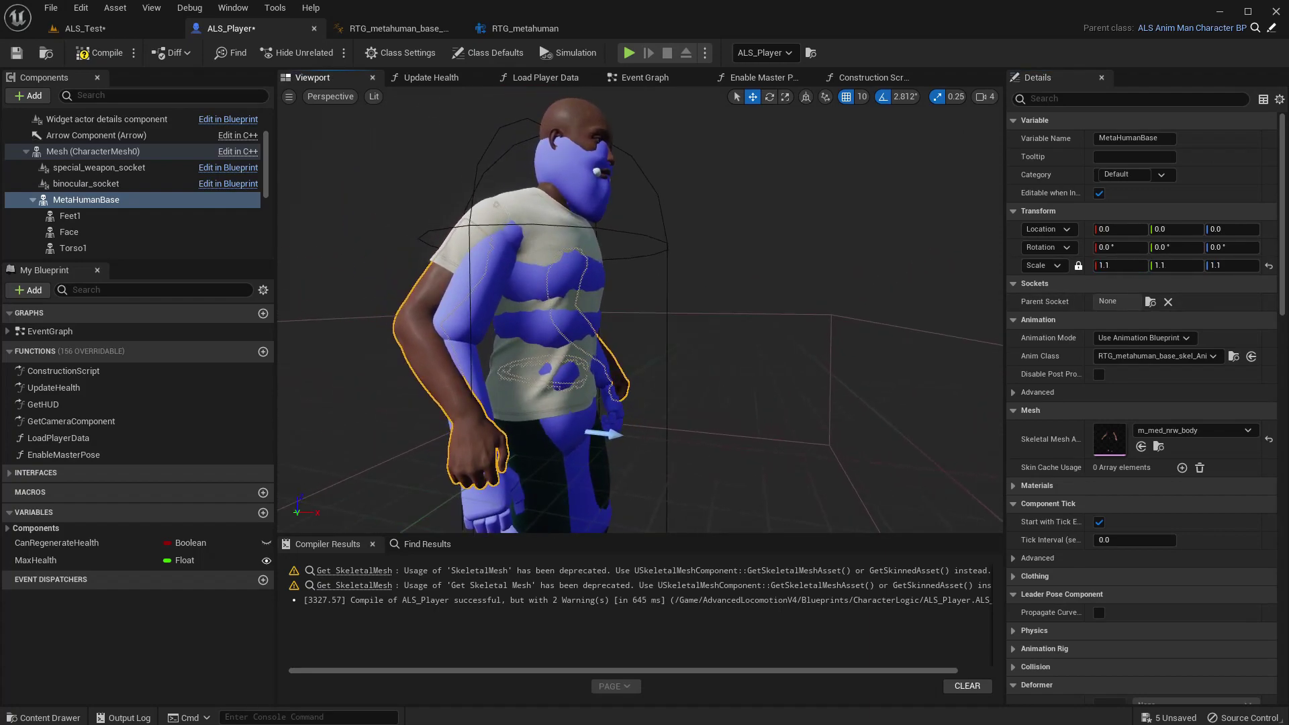
middle_click_drag(615, 256, 611, 251)
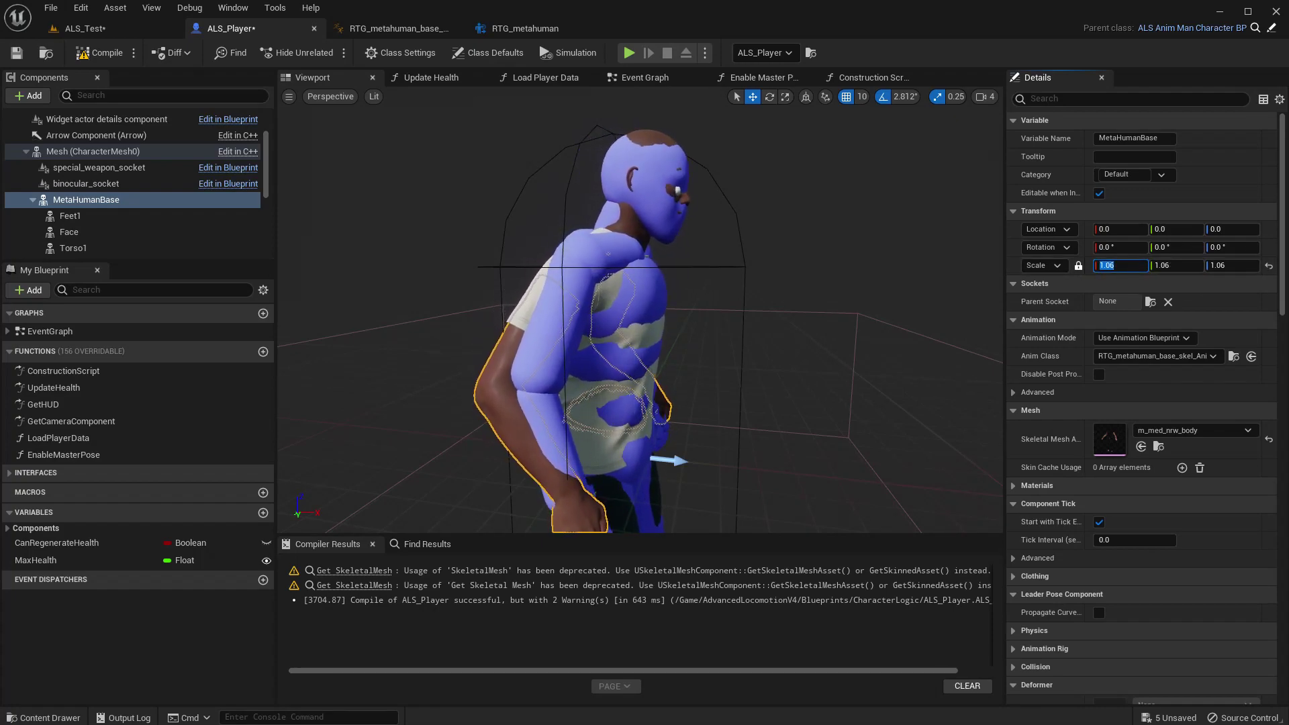
right_click_drag(773, 289, 781, 362)
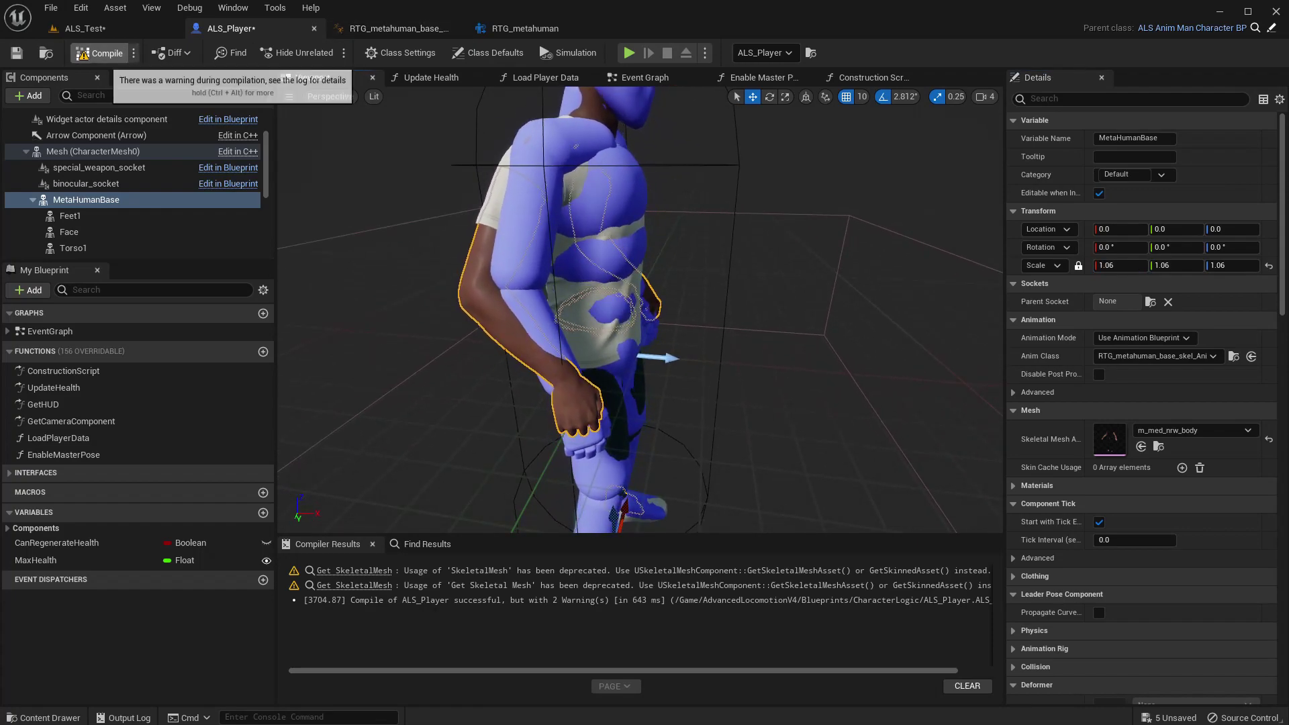
left_click(100, 53)
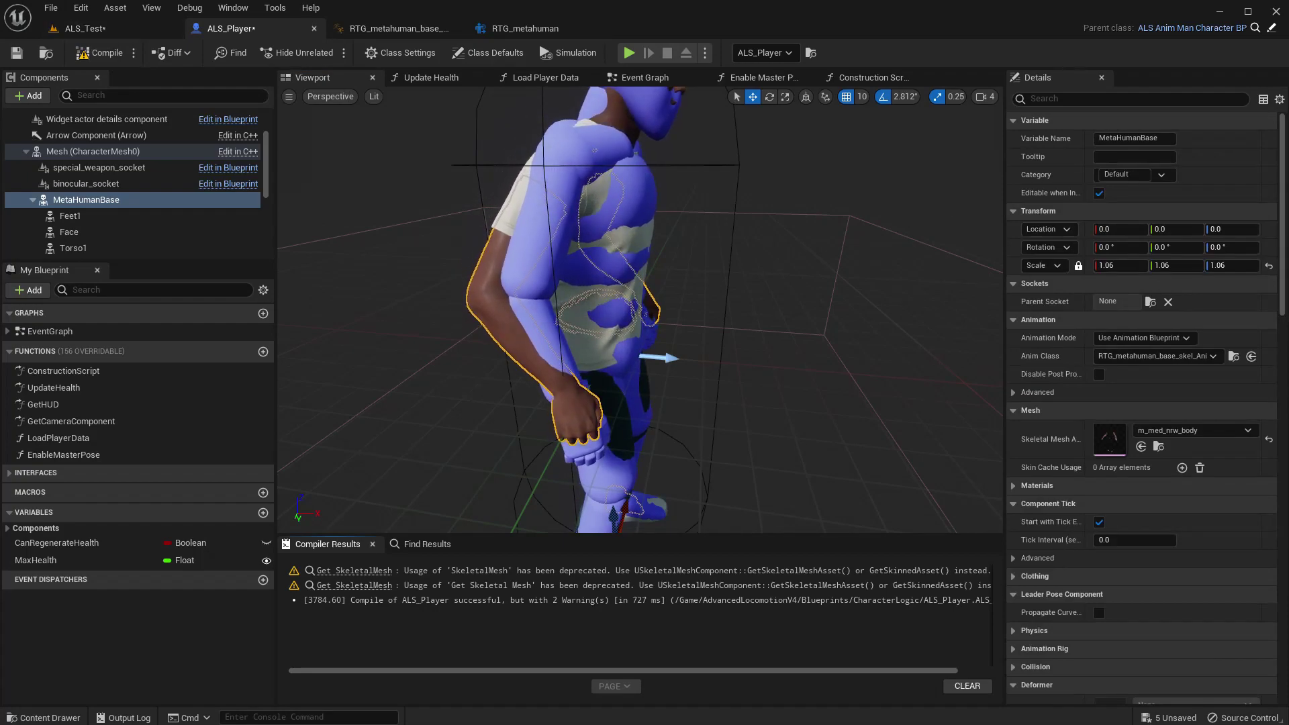
- In the RTG_metahuman retargeter, set the Target Mesh Scale to 1.06 and preview the aim sweep at about frame 15
left_click(531, 28)
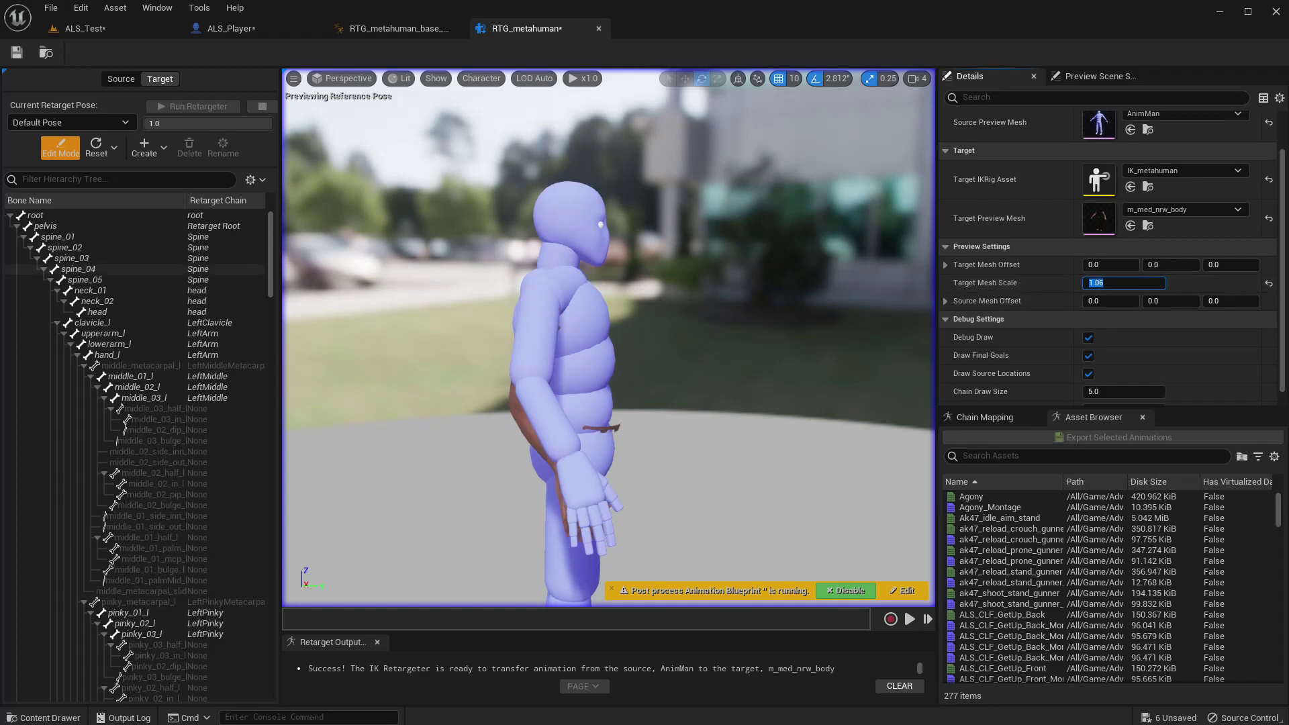
left_click(60, 146)
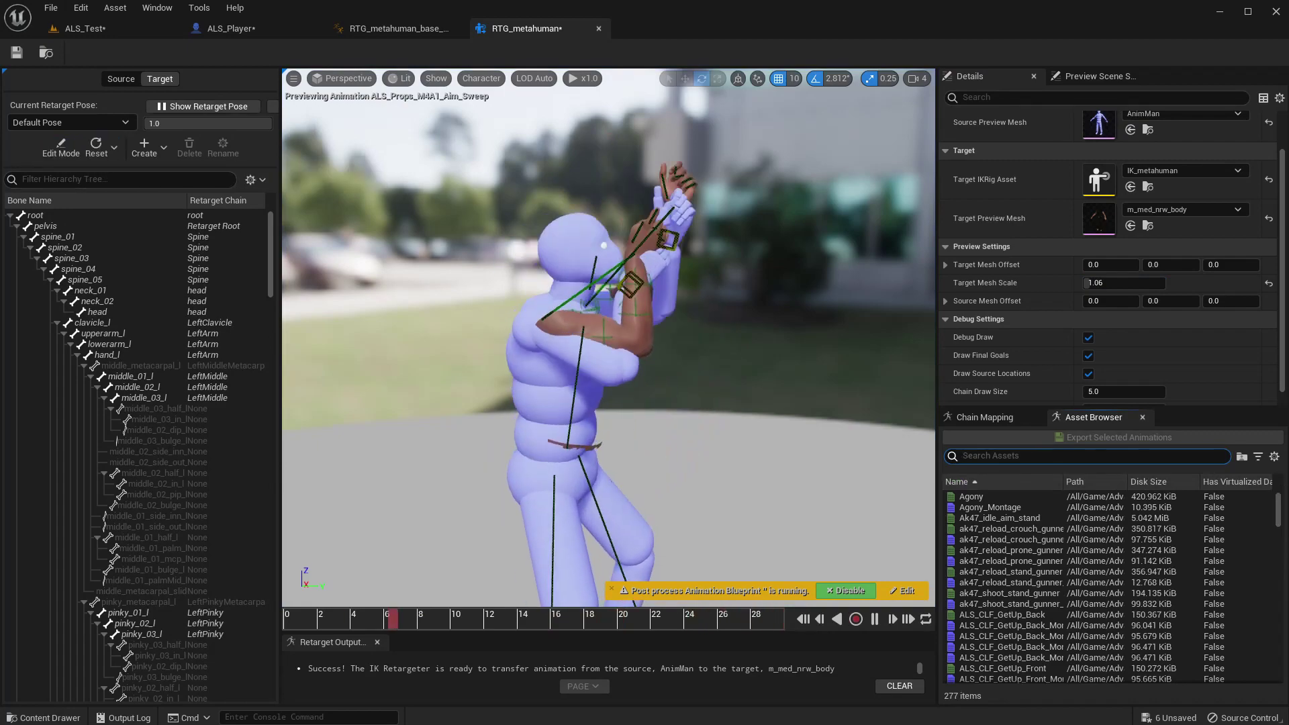
left_click_drag(561, 619, 503, 619)
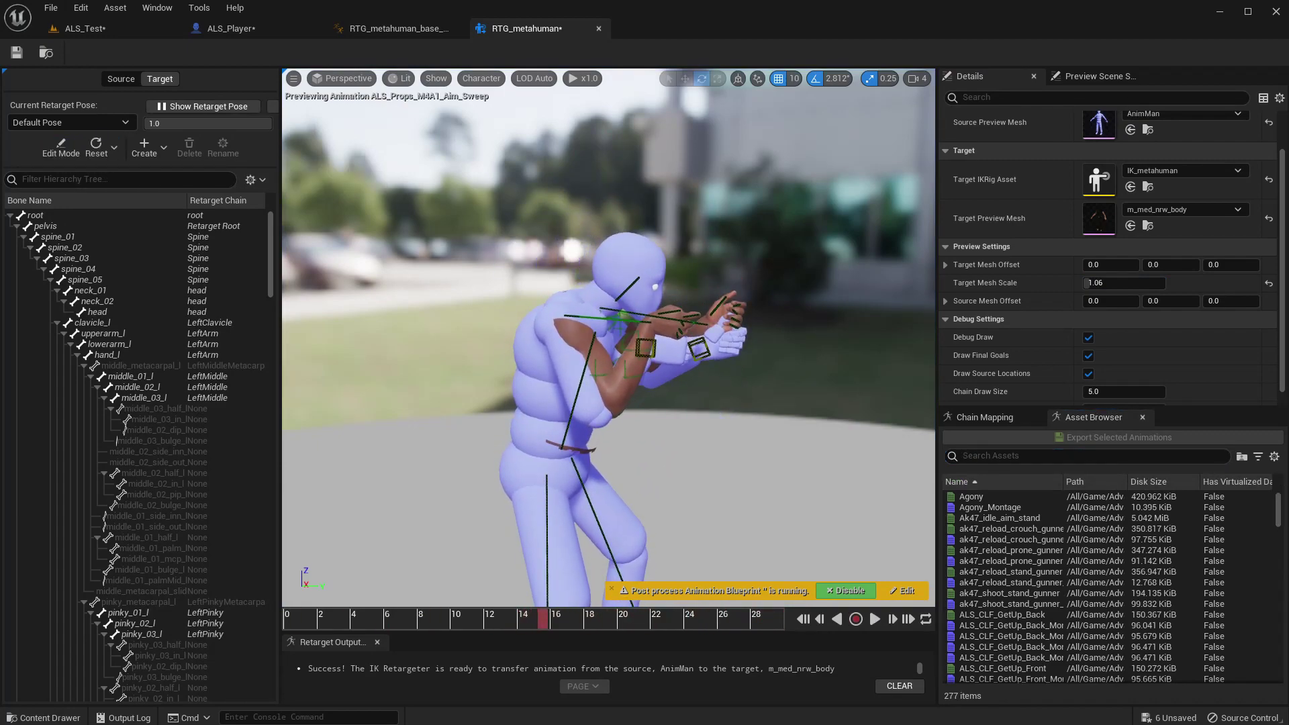
- Examine how the target's arms and hands line up with the source mesh in the aiming pose
right_click_drag(609, 338, 356, 338)
key("d")
key("w")
key("s")
right_click_drag(523, 336, 544, 336)
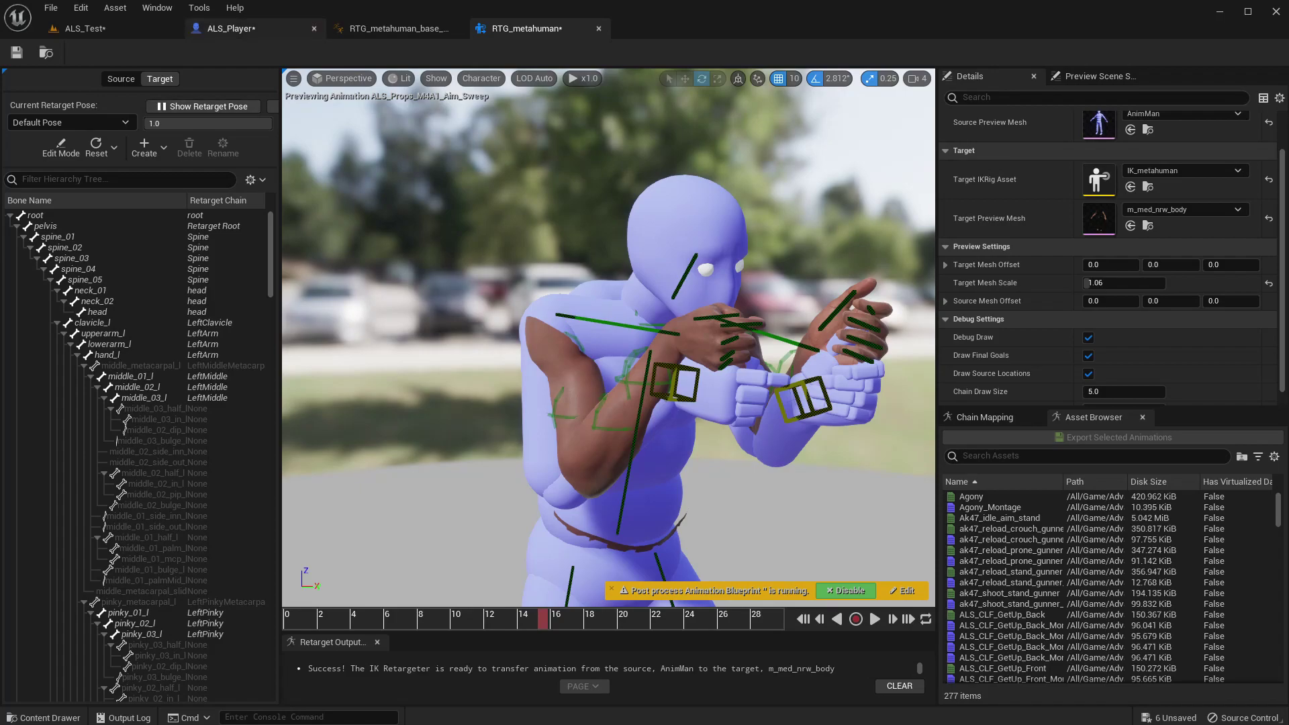
right_click_drag(609, 337, 728, 337)
key("a")
key("q")
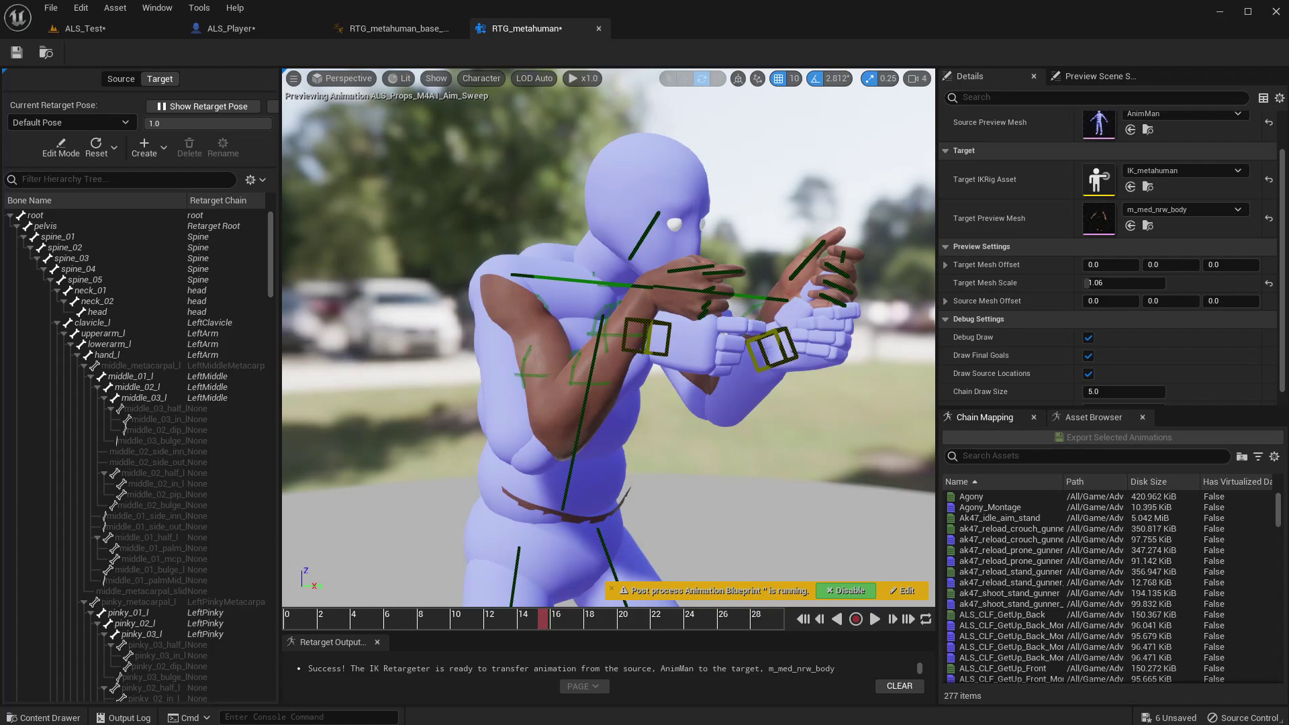
- Try a Z Static Offset of about -4.86 on the LeftArm chain's IK, undo it, and set its X Static Local Offset to 0.08
left_click(985, 417)
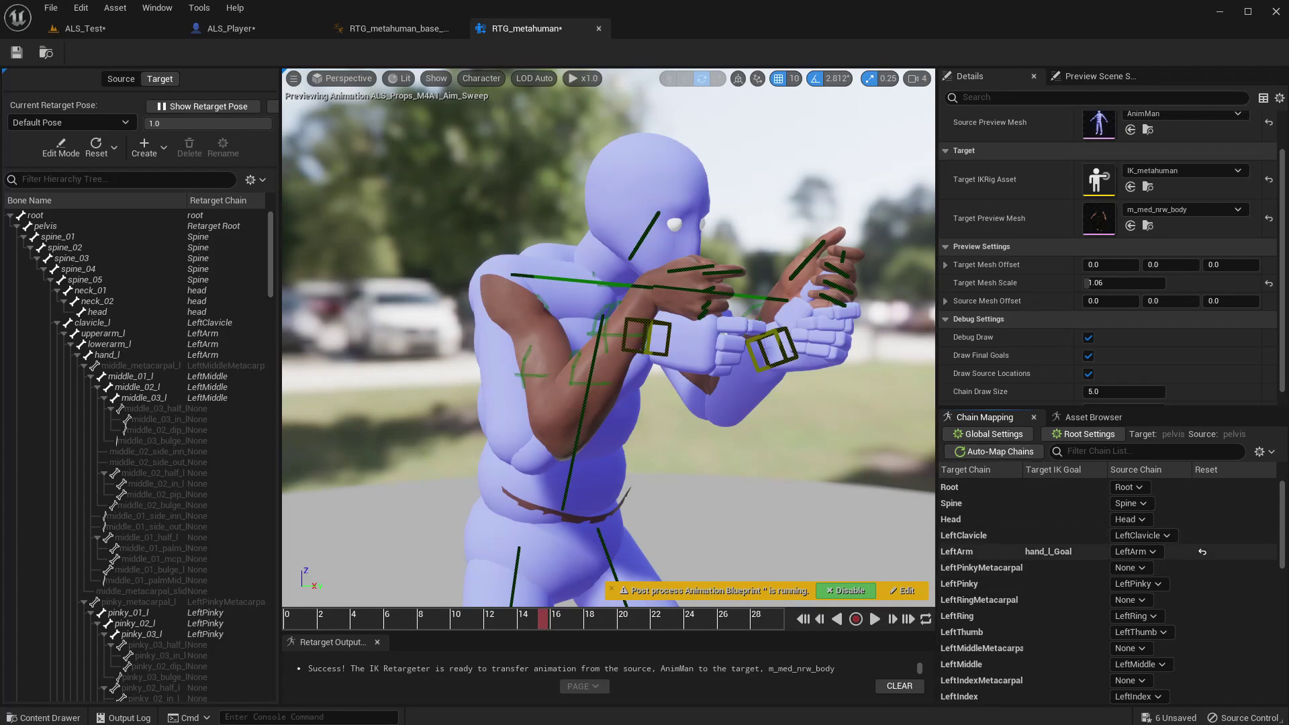
left_click(982, 552)
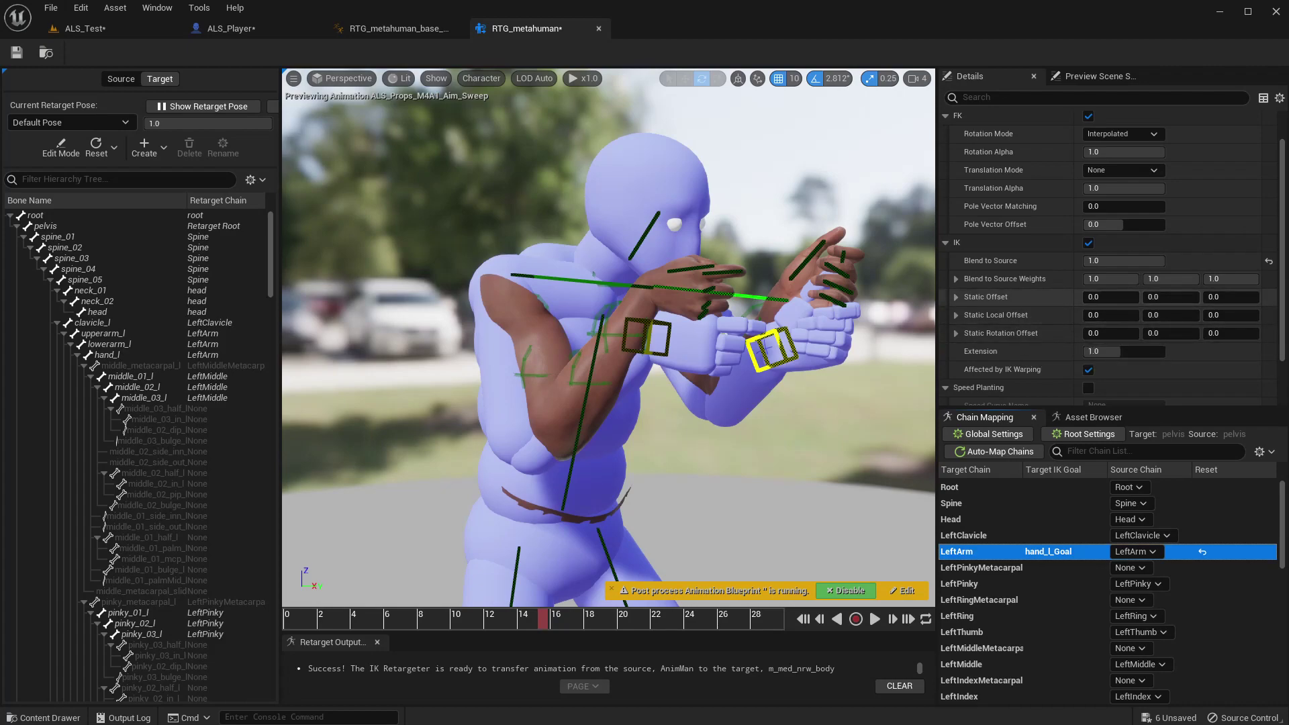
left_click_drag(1231, 296, 1210, 296)
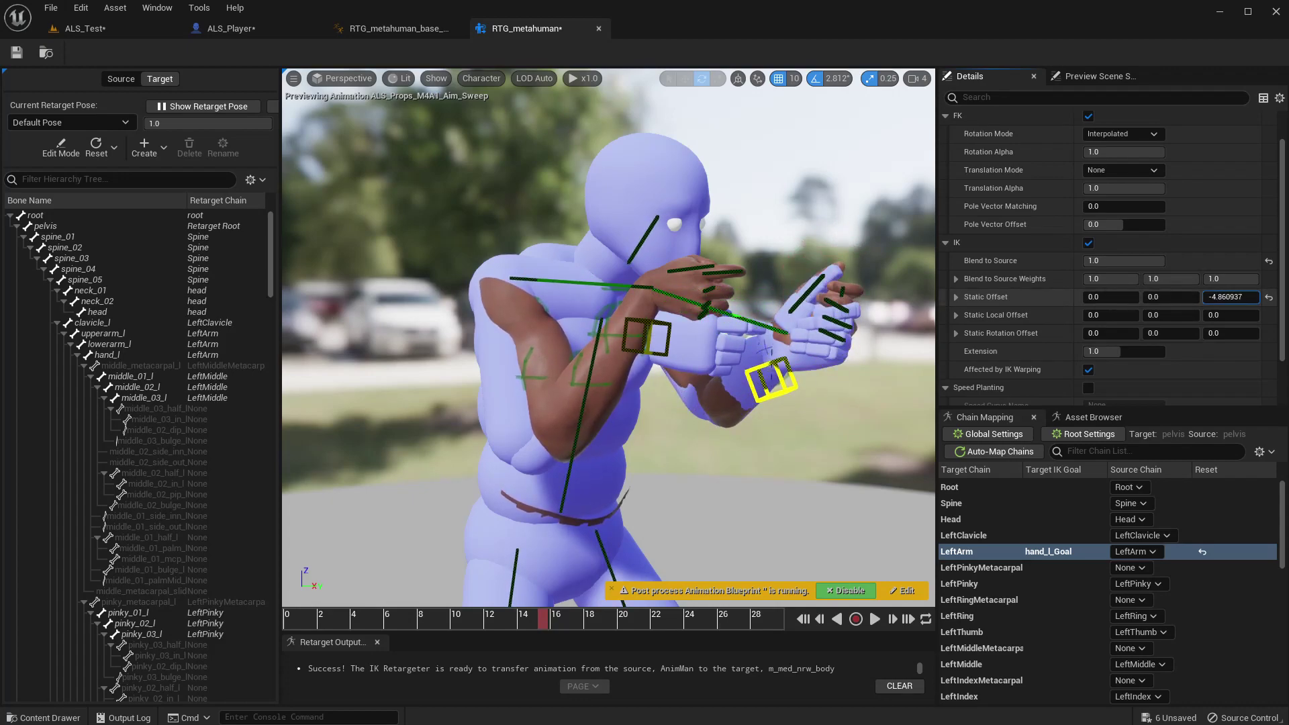
key("ctrl+z")
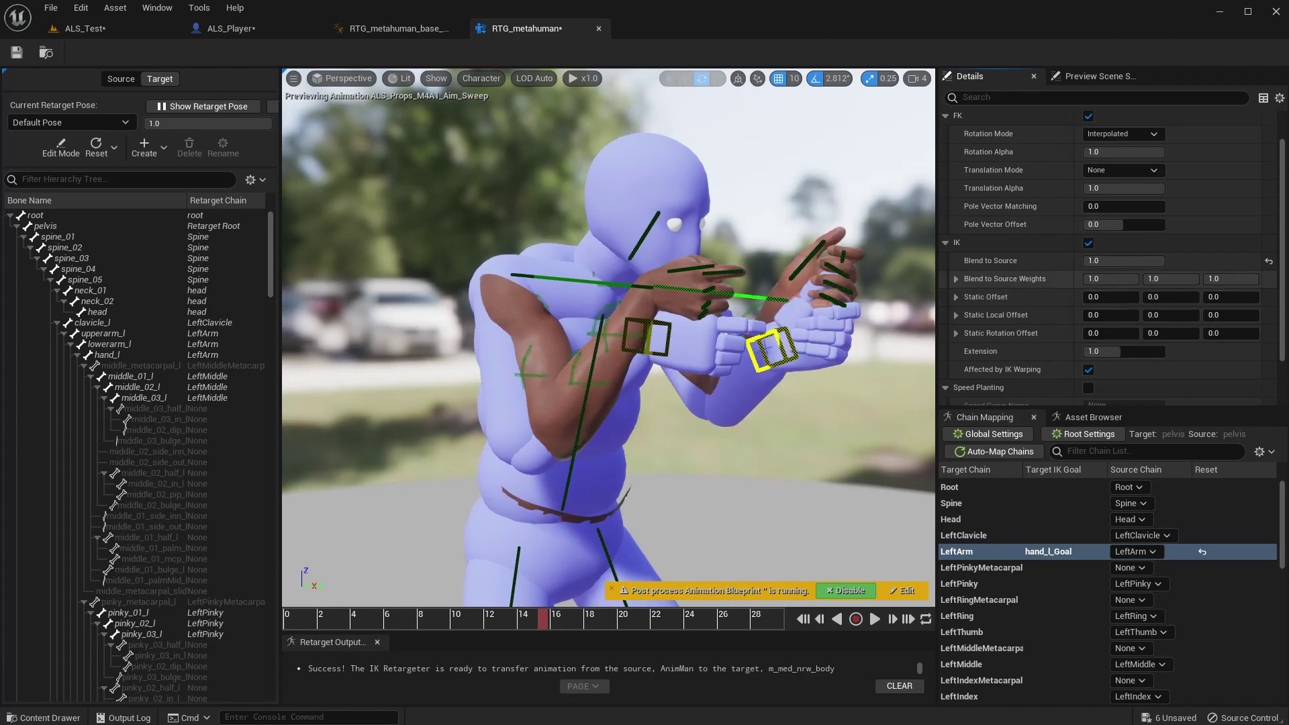
right_click_drag(772, 335, 833, 366)
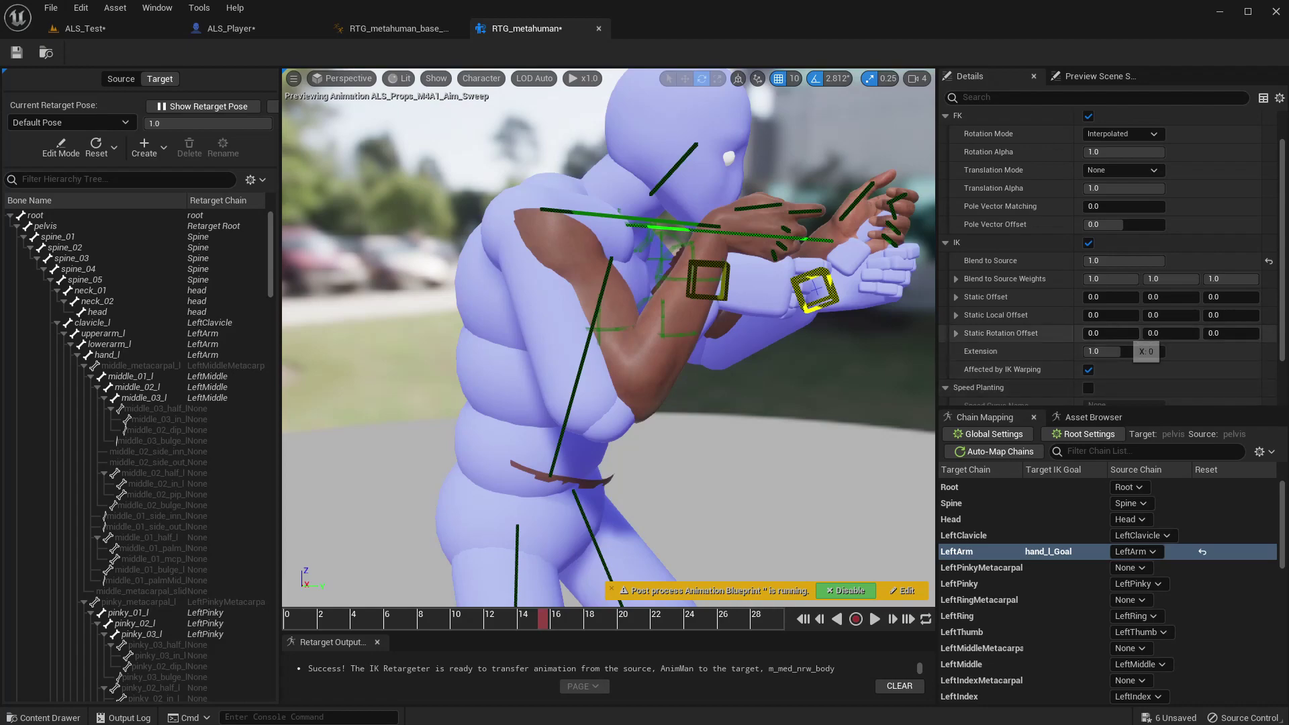
left_click_drag(1111, 316, 1104, 316)
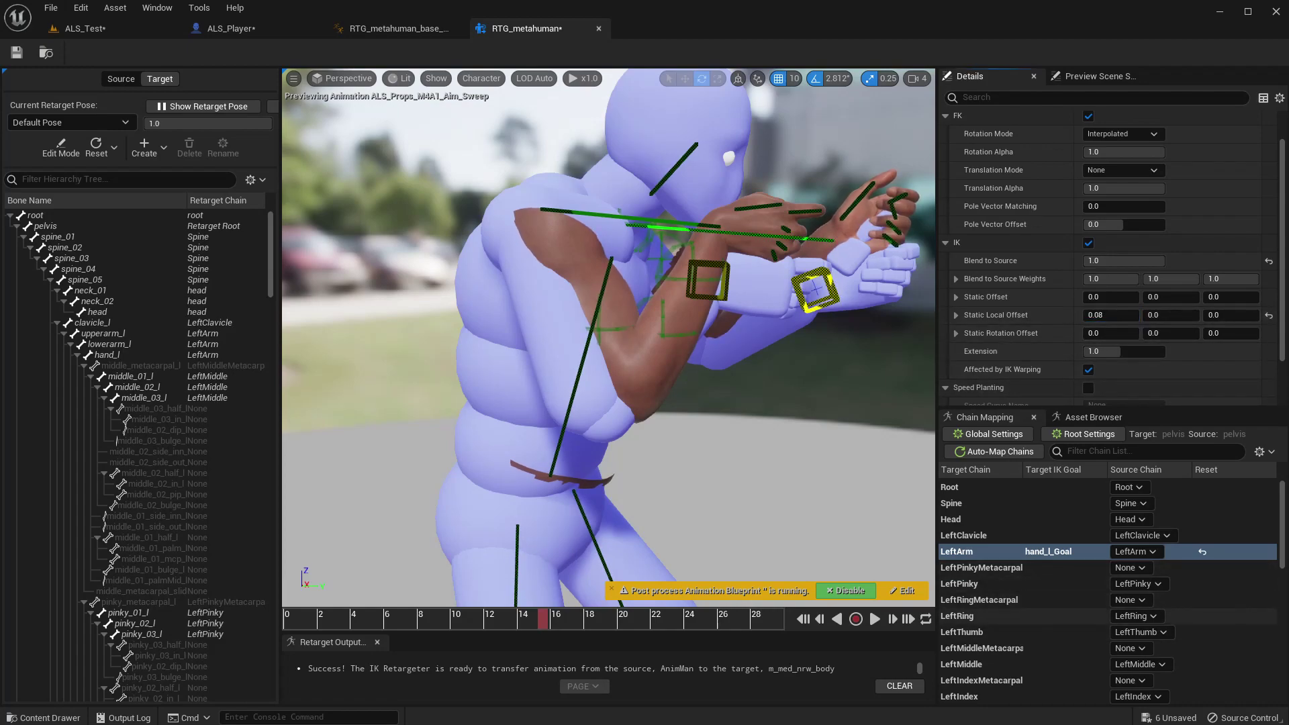
- Set the RightArm chain's IK Static Local Offset to about -1.27, 4.30, -7.18 to align the right hand with the source
scroll(1021, 617, "down", 1)
scroll(1021, 604, "down", 12)
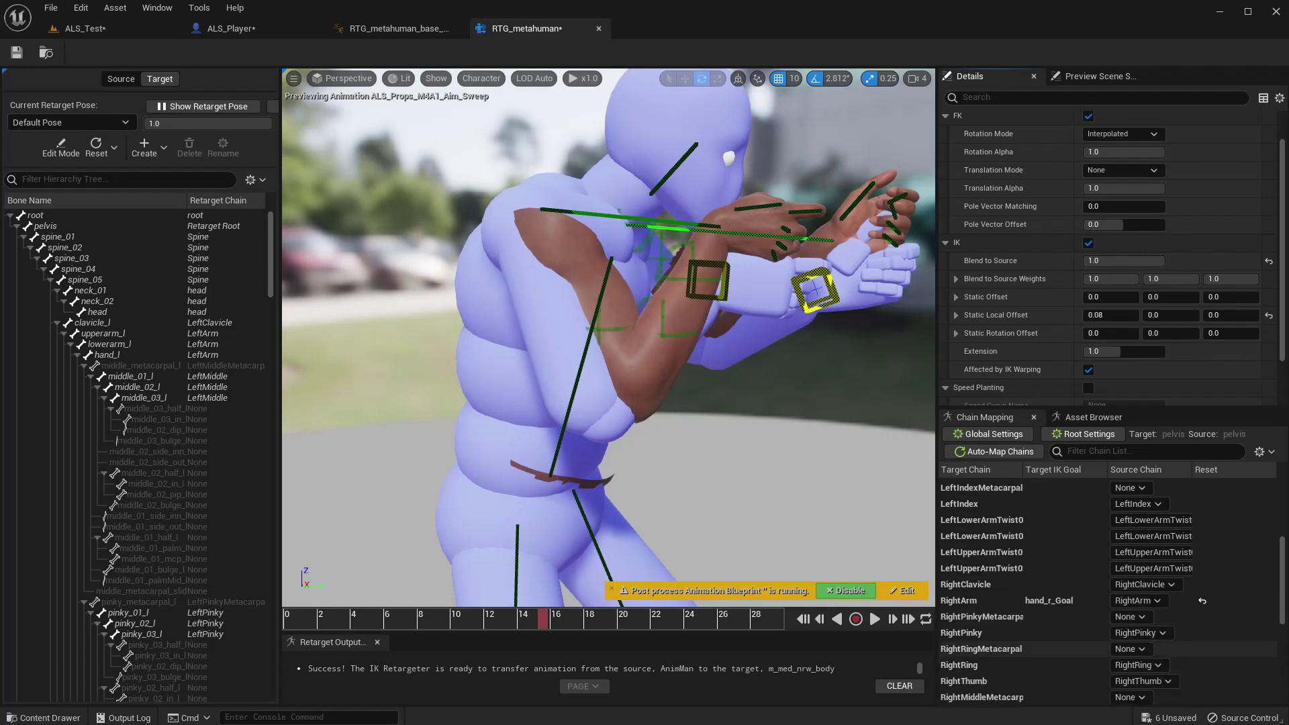
left_click(987, 600)
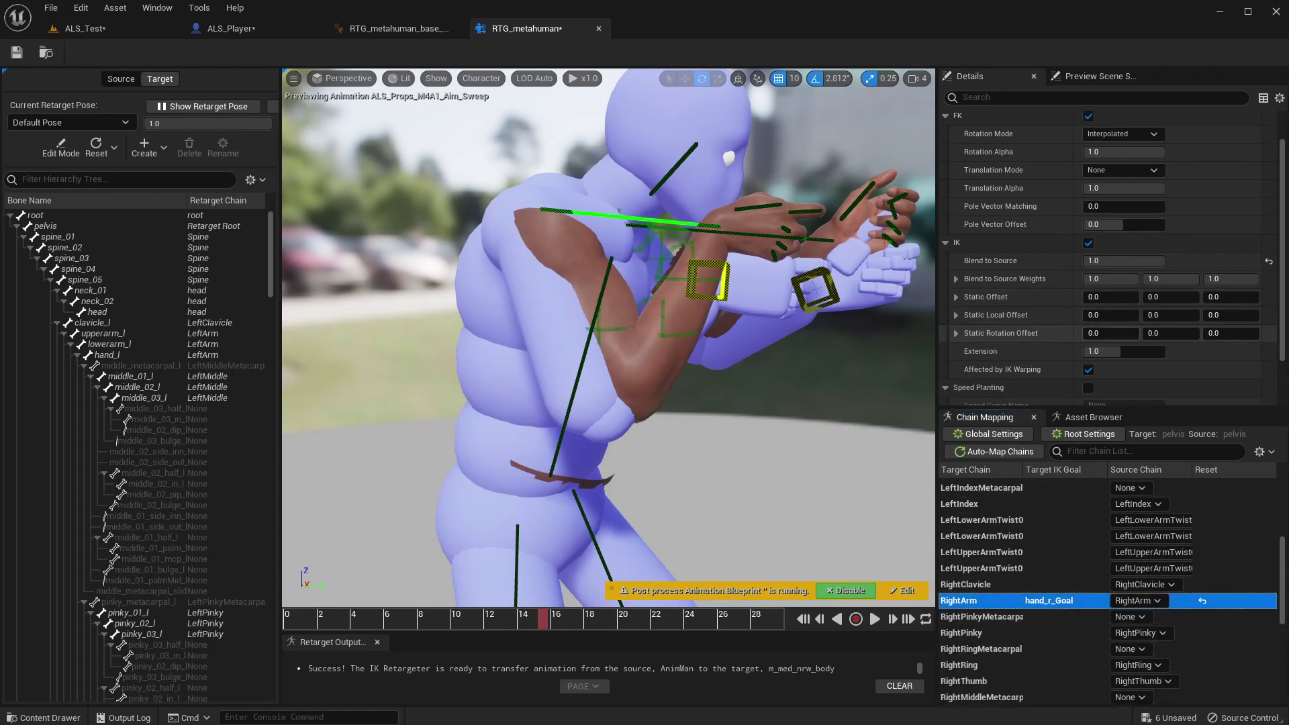
left_click_drag(1111, 315, 1038, 315)
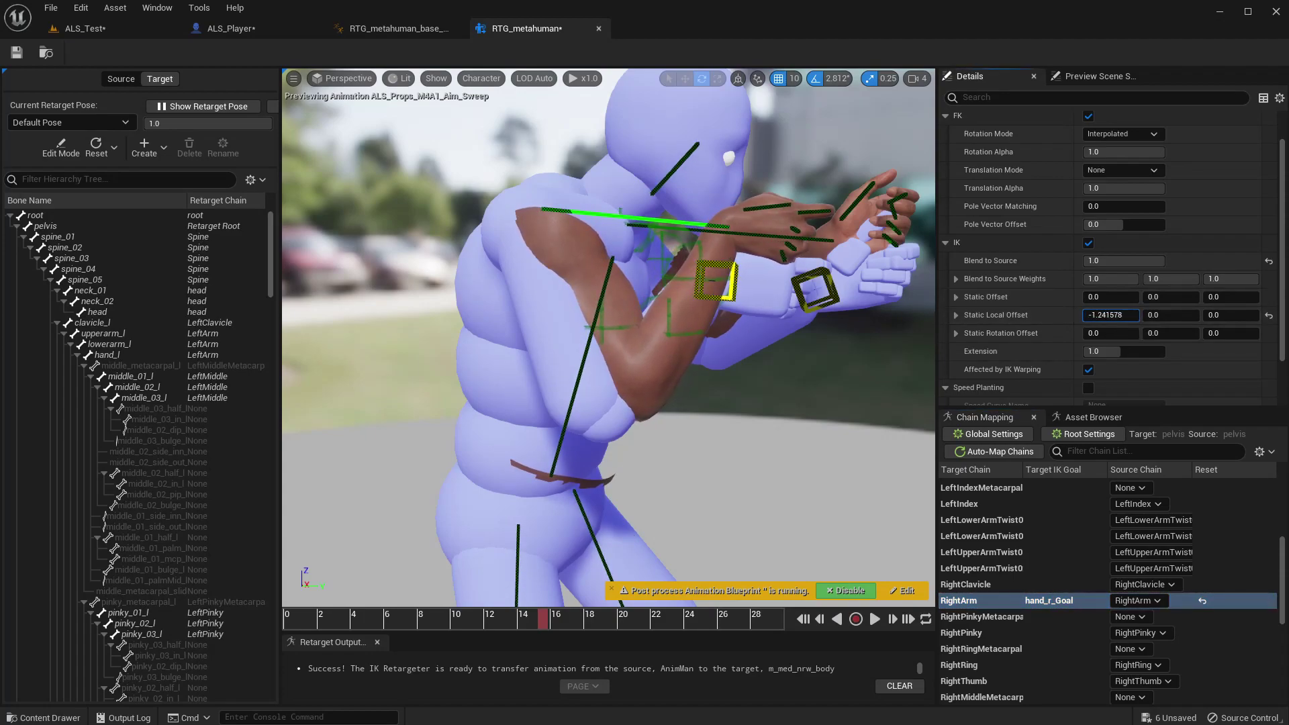
mouse_move(1172, 315)
left_mouse_down()
mouse_move(1256, 316)
mouse_move(1190, 316)
left_mouse_up()
right_click_drag(672, 336, 500, 342)
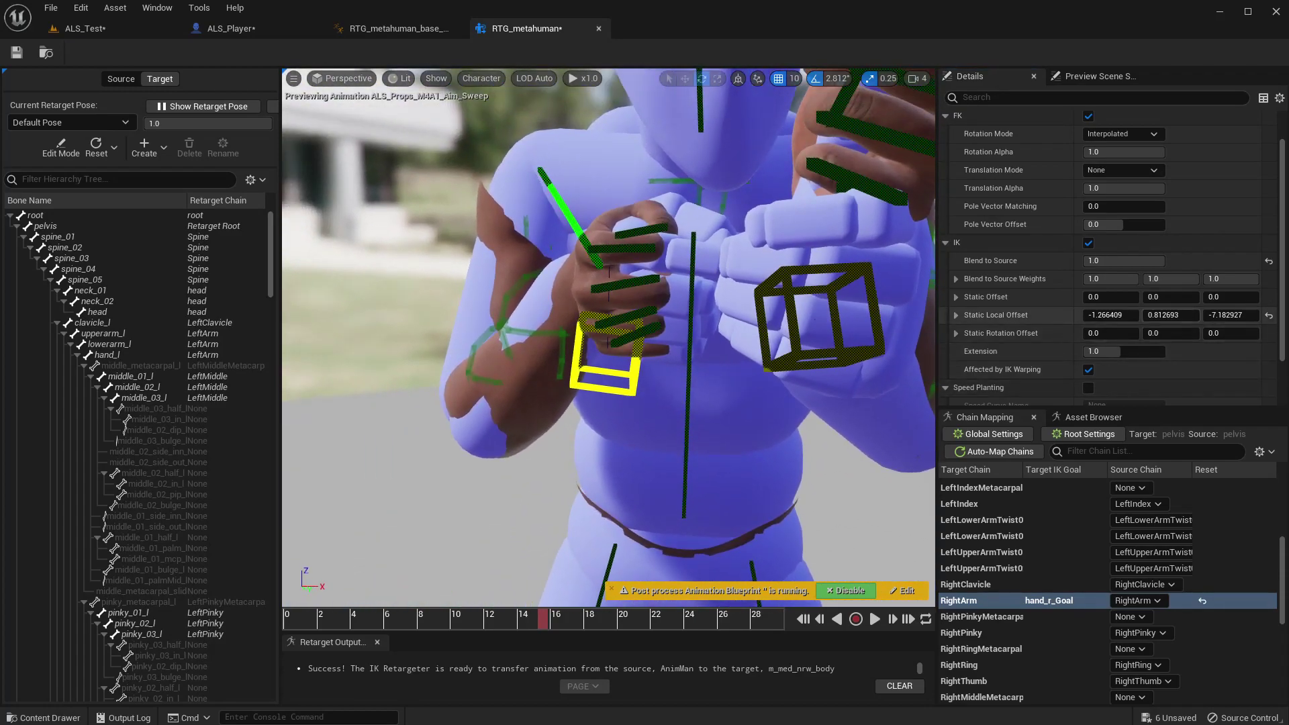
left_click_drag(1172, 315, 1195, 315)
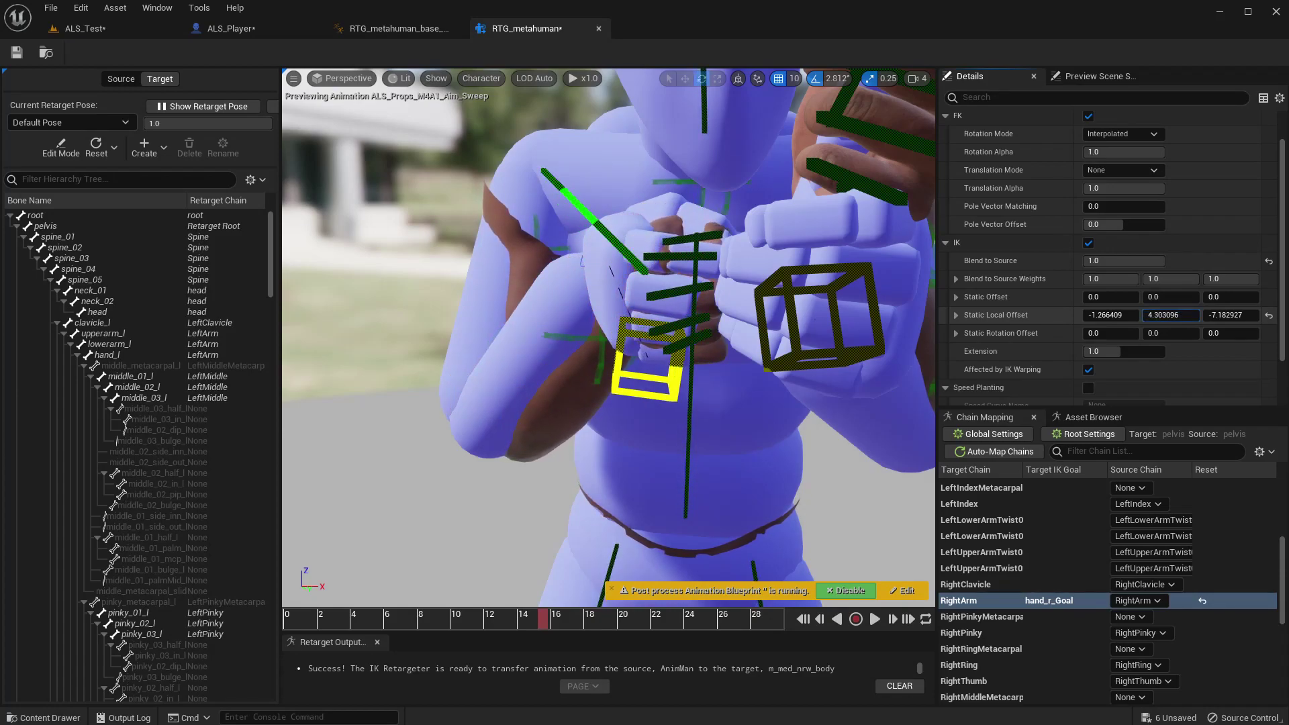
- Set the LeftArm chain's IK Static Local Offset to about -0.89 in Y and 7.05 in Z
right_click_drag(605, 336, 605, 245)
key("d")
key("q")
scroll(1108, 591, "up", 5)
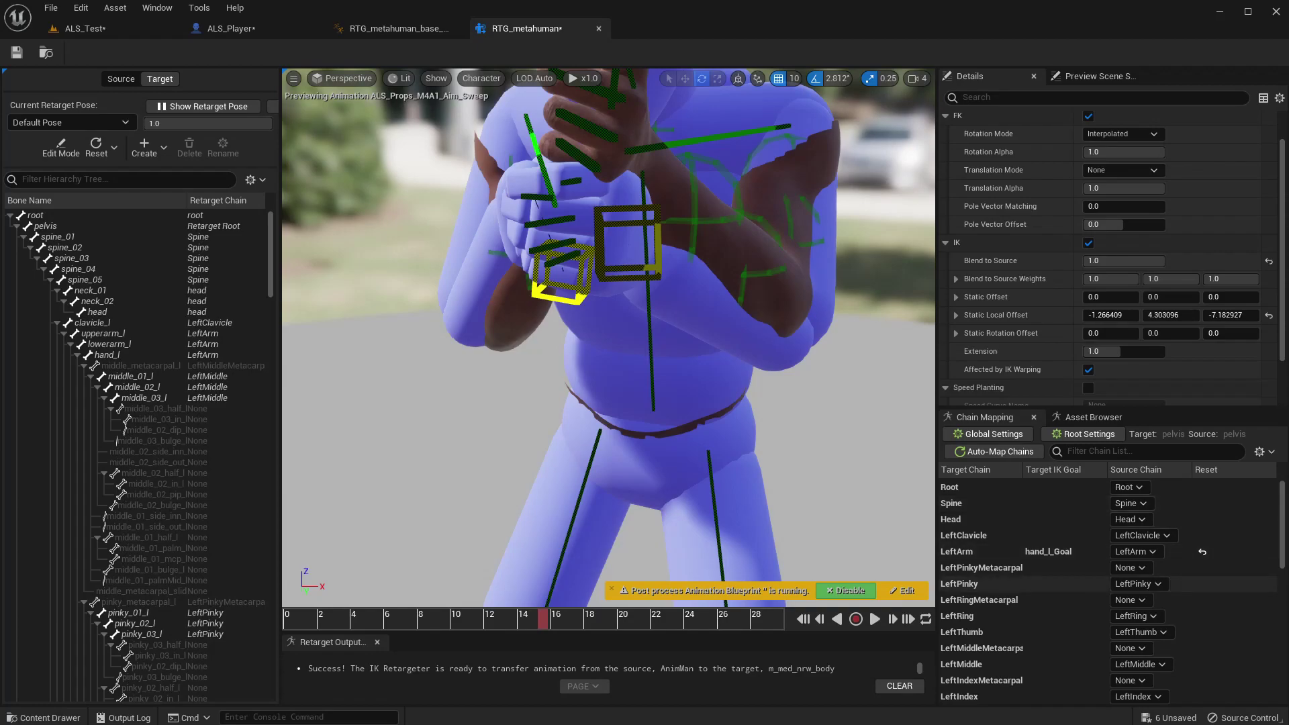
left_click(983, 552)
right_click_drag(806, 403, 832, 335)
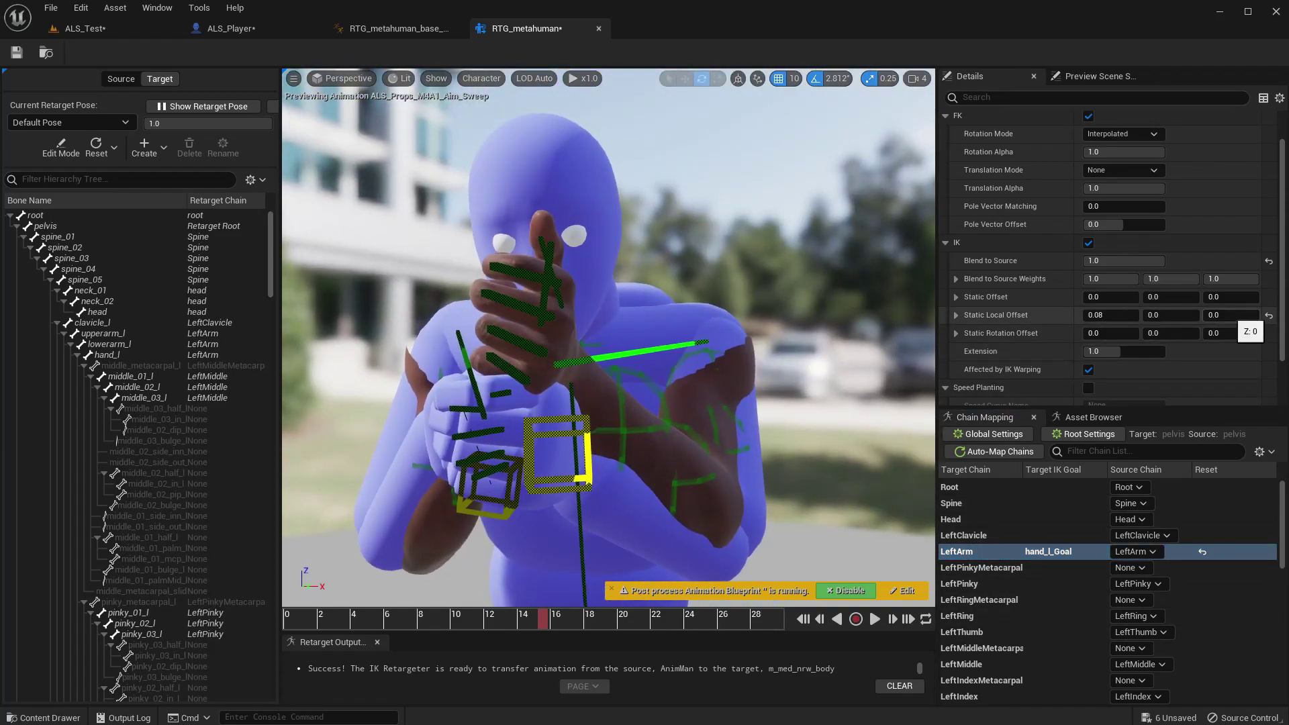
left_click_drag(1235, 315, 1272, 316)
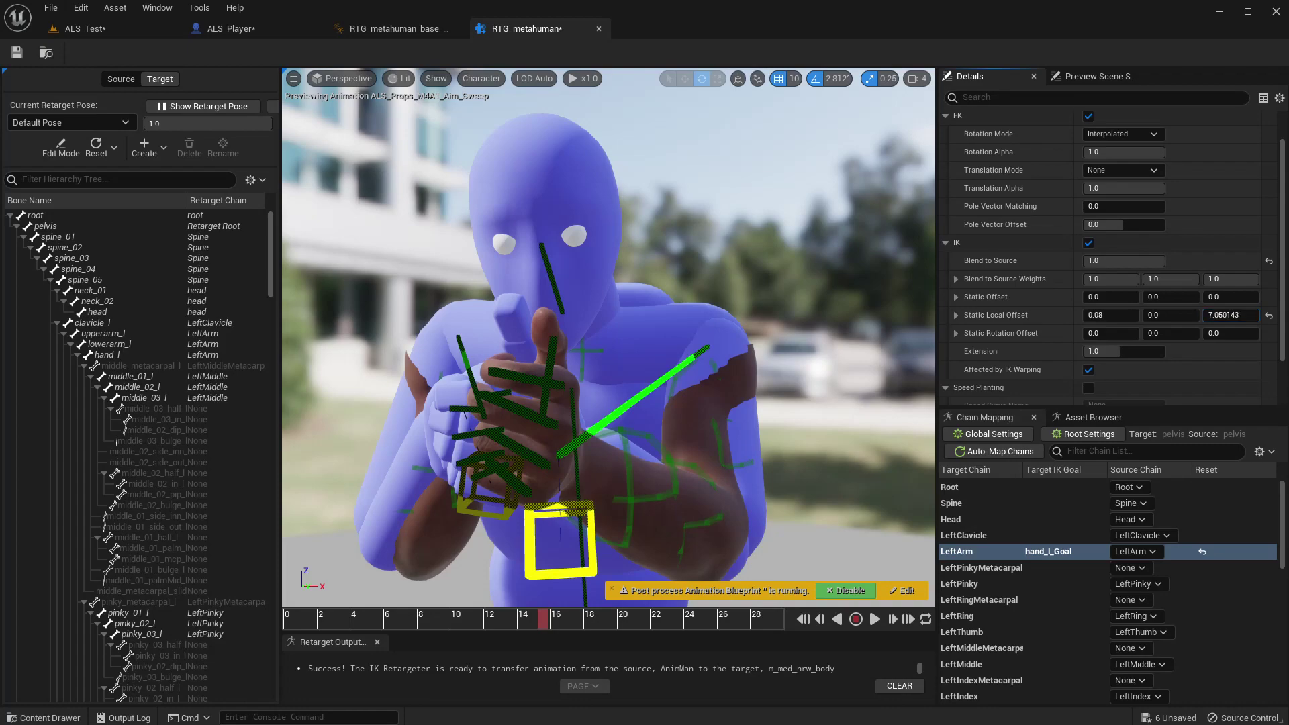
left_click_drag(1170, 316, 1165, 316)
- Refine the LeftArm chain's Static Local Offset to about -2.62 in X and 6.60 in Z, and check the left hand's fit
right_click_drag(609, 338, 736, 362)
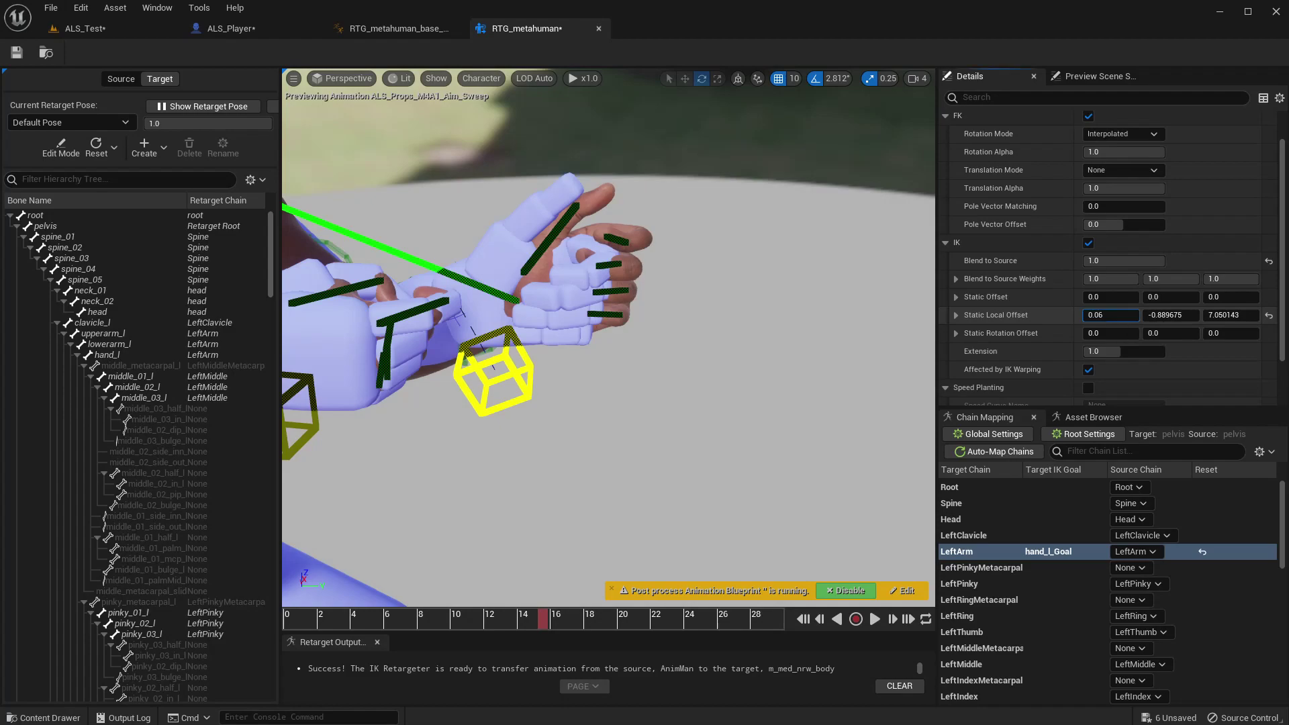
left_click_drag(1110, 315, 1068, 315)
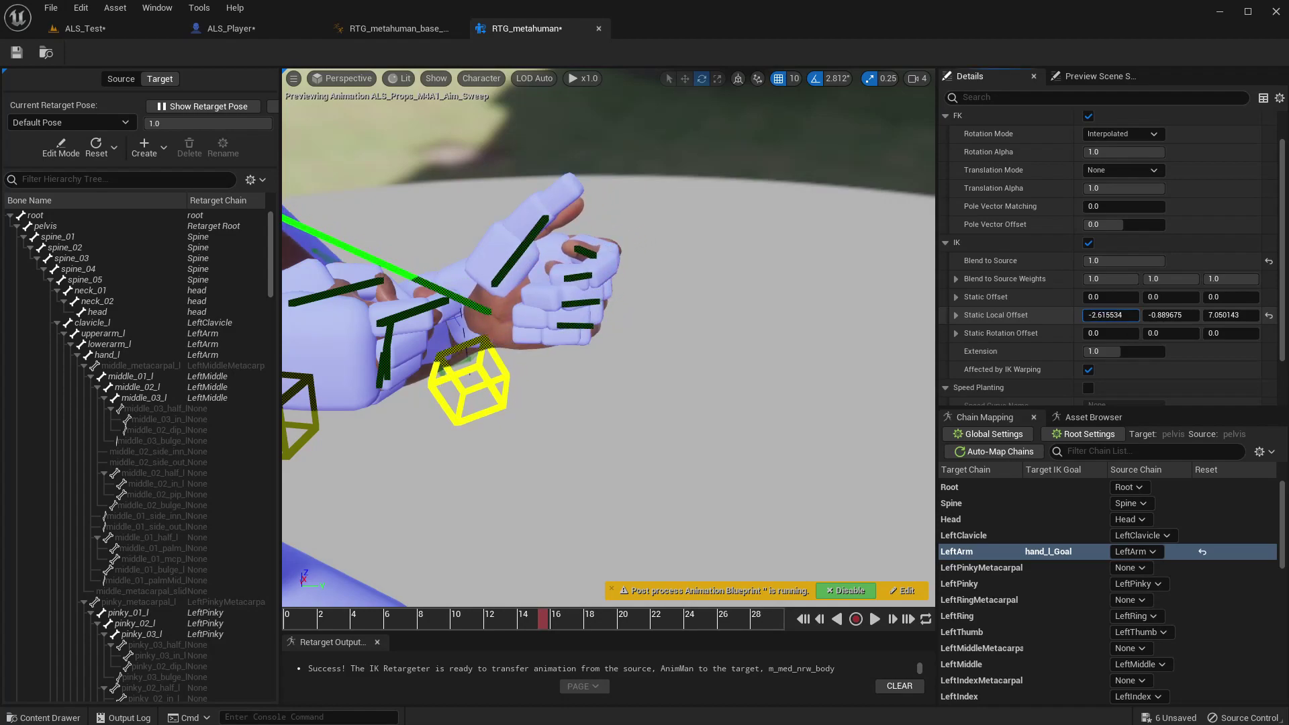
left_click_drag(1232, 315, 1219, 315)
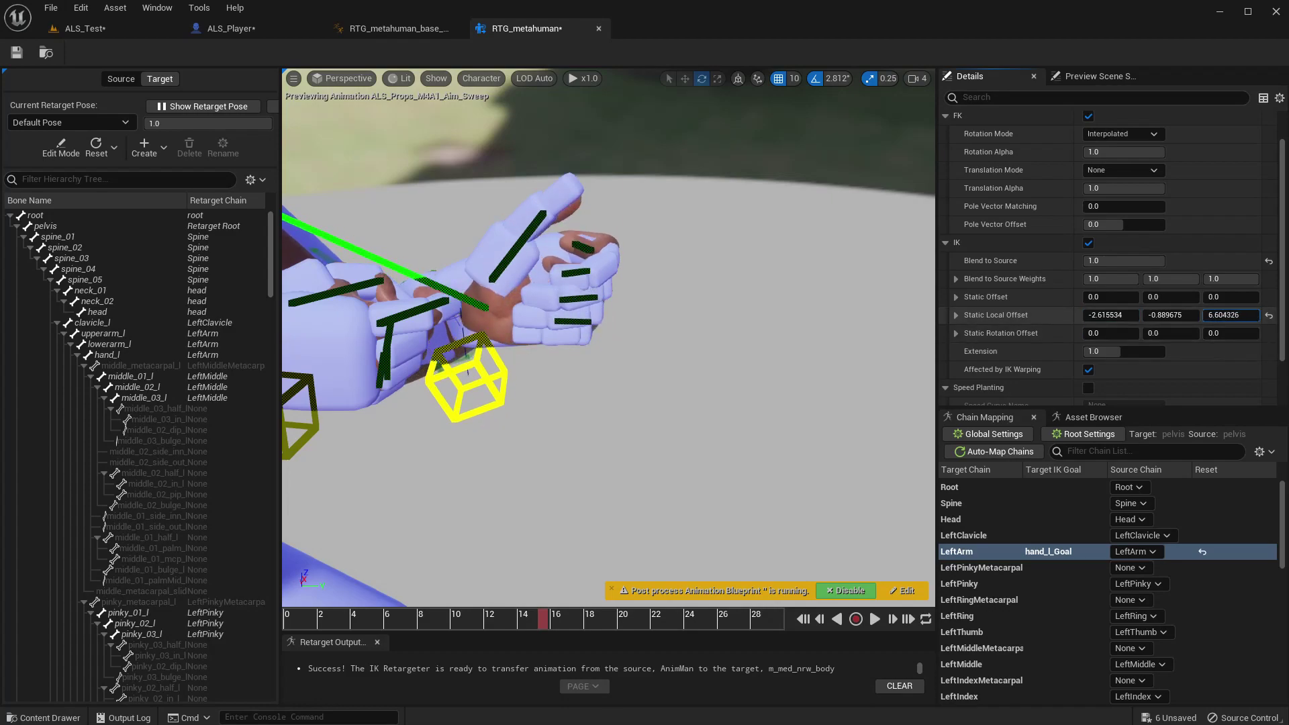
right_click_drag(672, 336, 470, 336)
right_click_drag(604, 335, 463, 302)
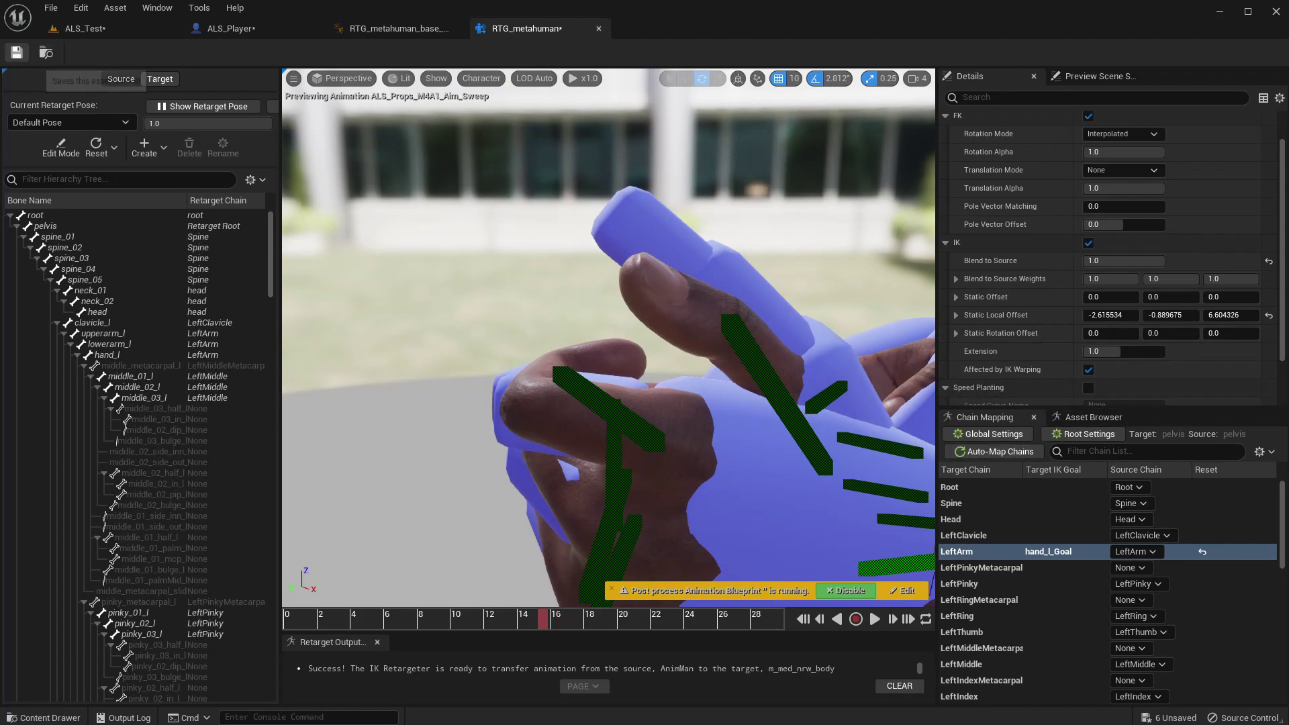
- Switch to the ALS_Test level and start playing it in full screen to test the retargeted character
left_click(101, 31)
right_click_drag(578, 282, 563, 291)
key("F11")
key("alt+p")
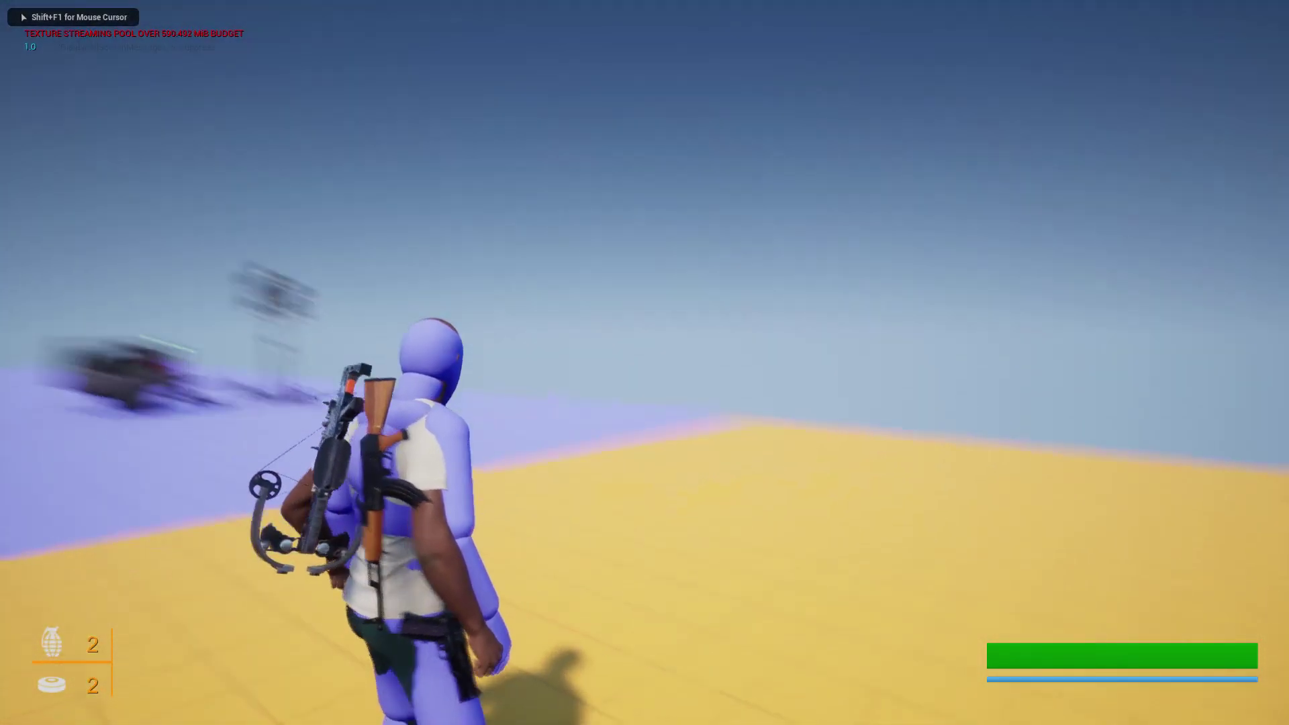
- Equip the rifle and aim it in the running game, and return the viewport to normal size
key("1")
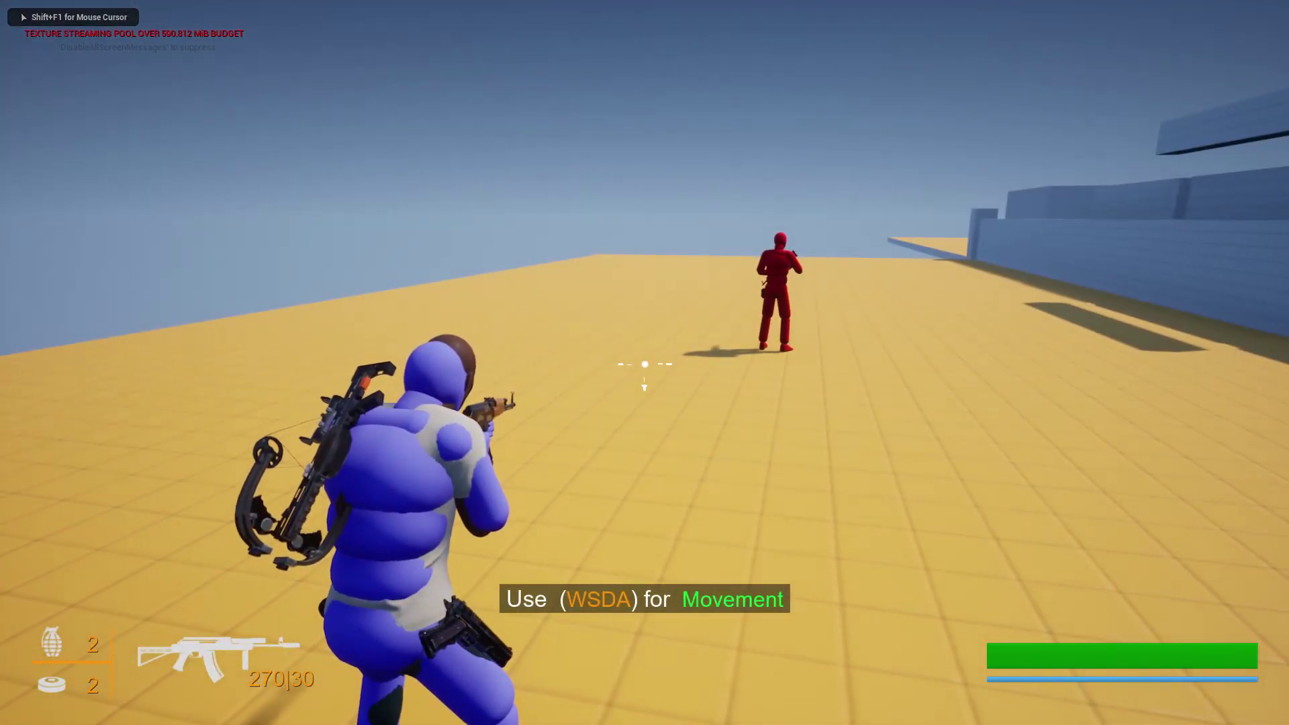
key("shift+F1")
left_click(645, 362)
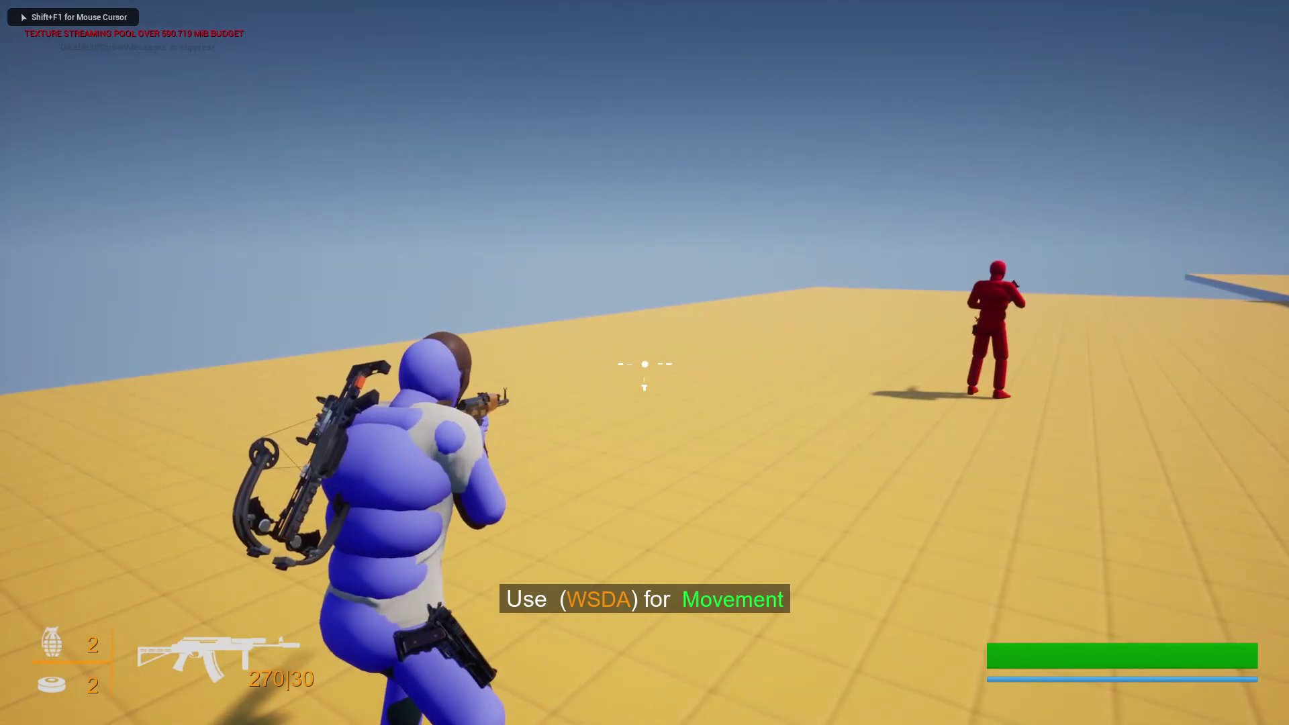
key("shift+F1")
key("F11")
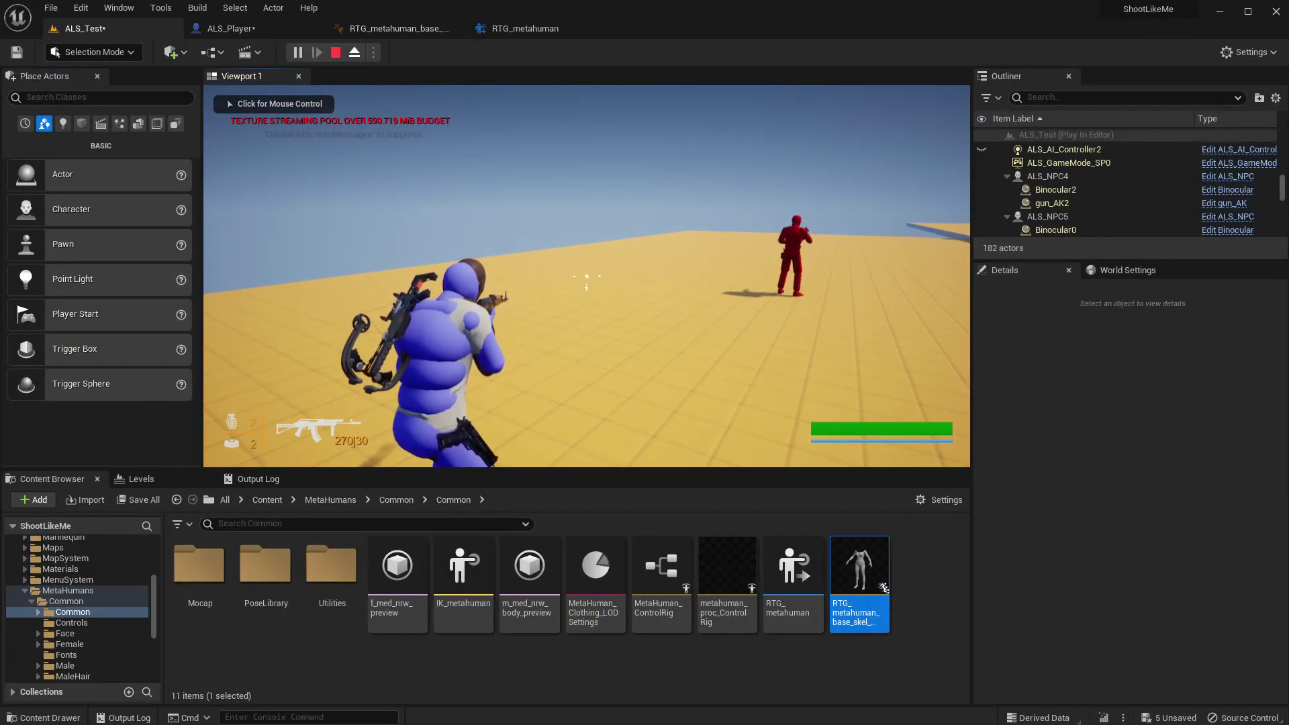
- Detach the camera from the player, examine both hands' grip on the rifle up close, and end the play session
key("F8")
key("f")
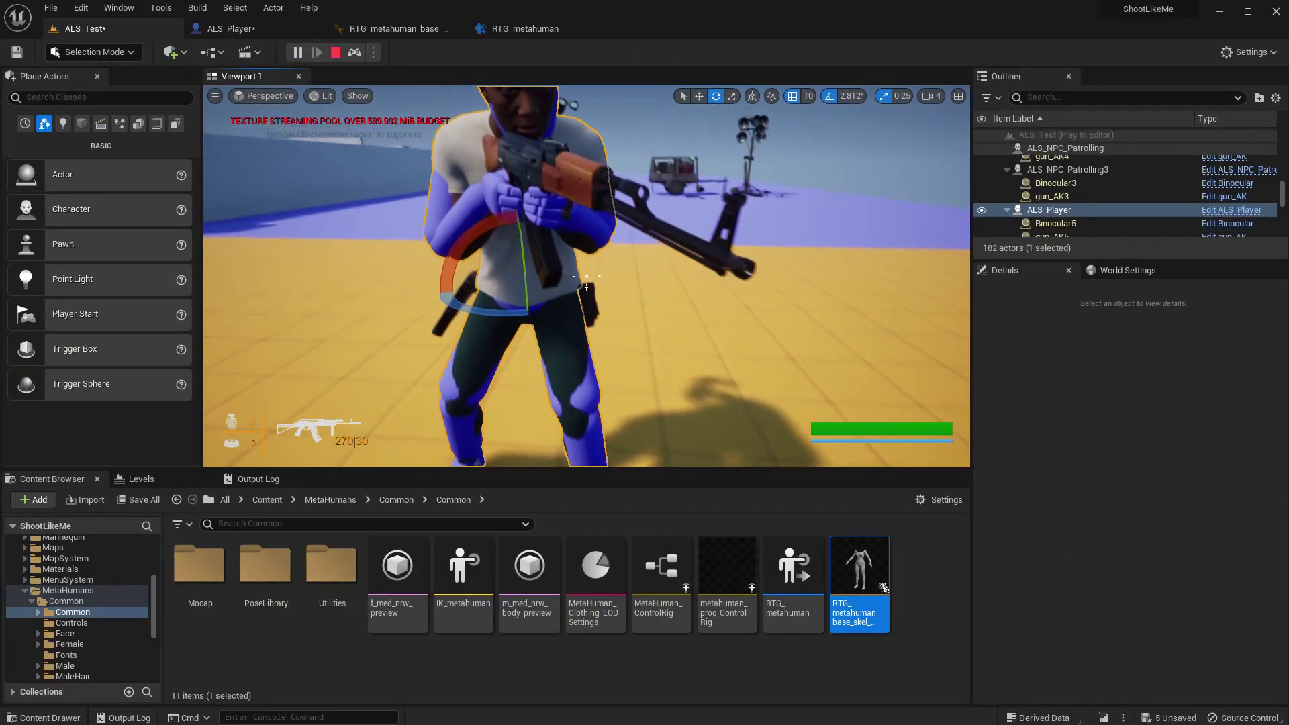
right_click_drag(586, 276, 463, 218)
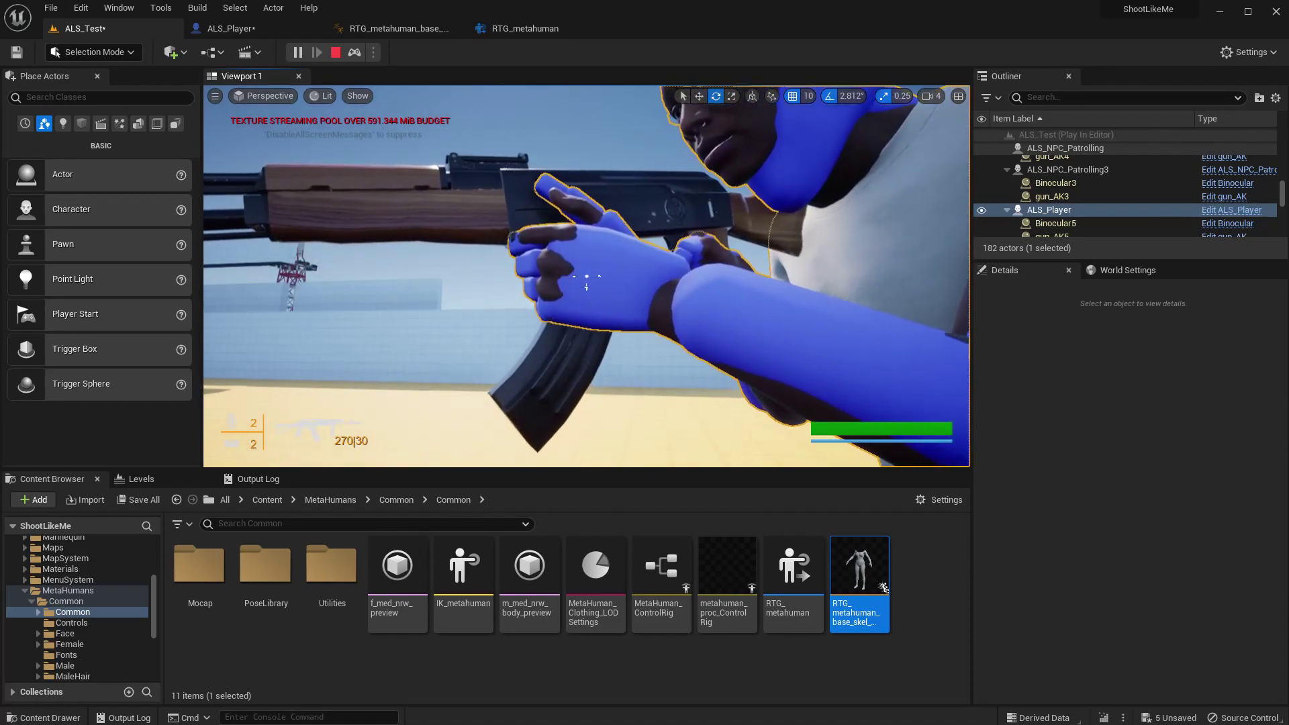
key("Escape")
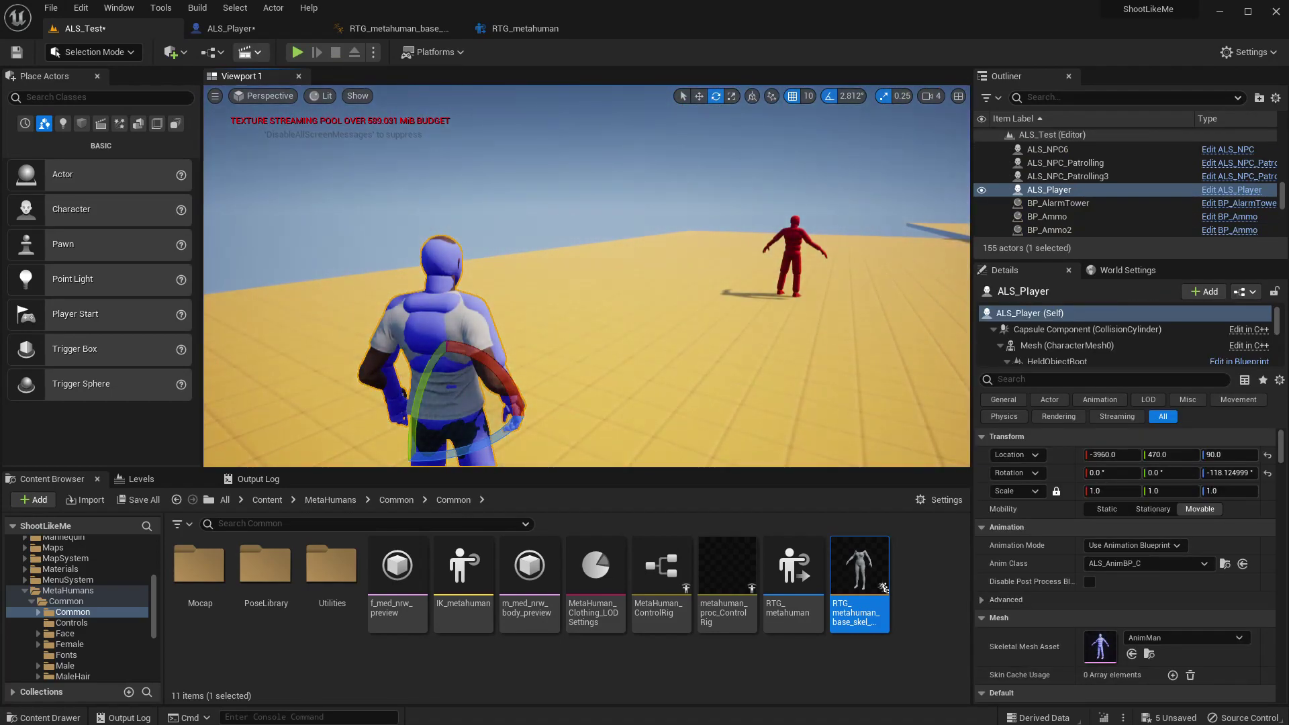
- Turn off Visible for the AnimMan character mesh in the ALS_Player blueprint, leaving only the MetaHuman shown
left_click(229, 28)
left_click(591, 269)
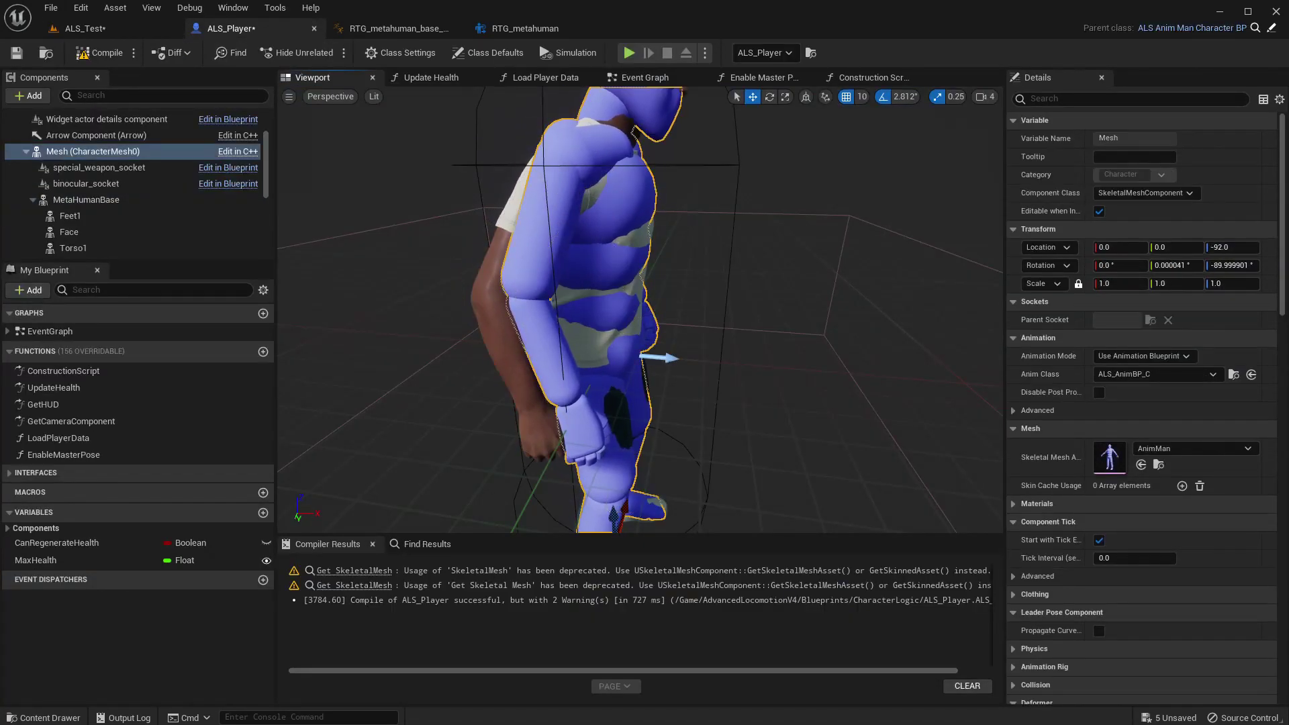
scroll(1142, 403, "down", 5)
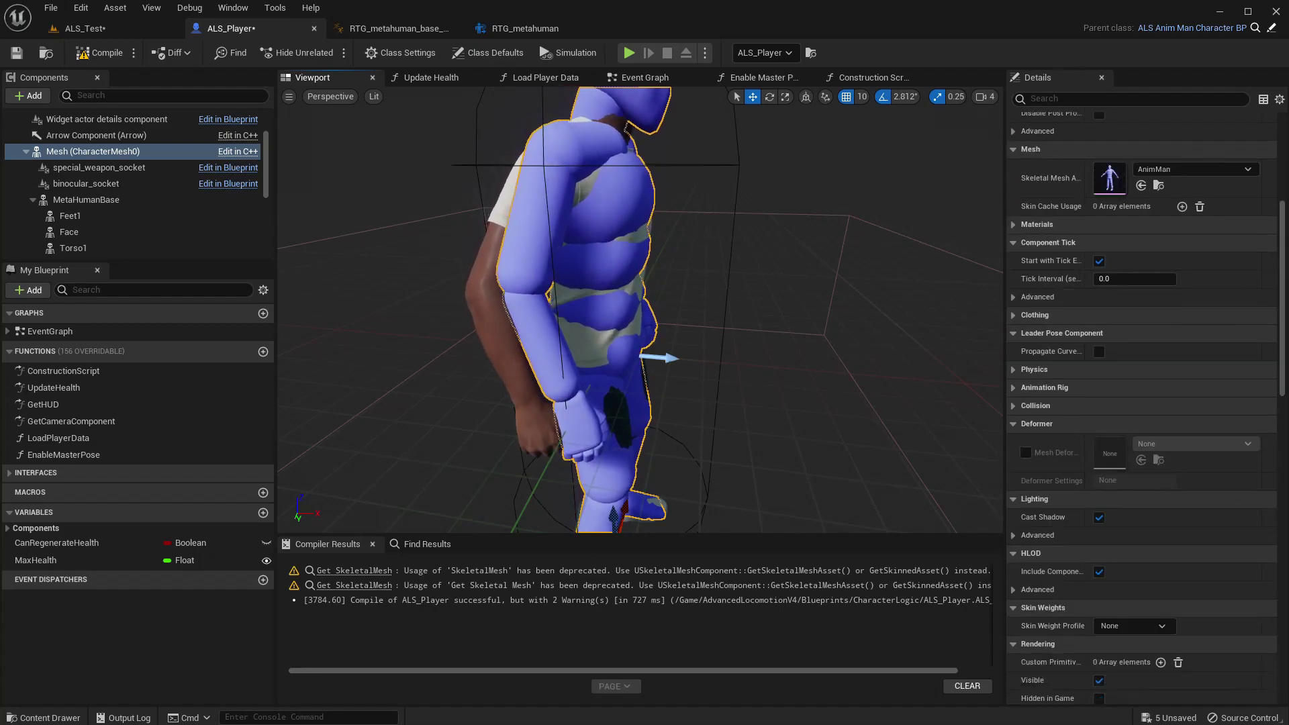
left_click(1100, 616)
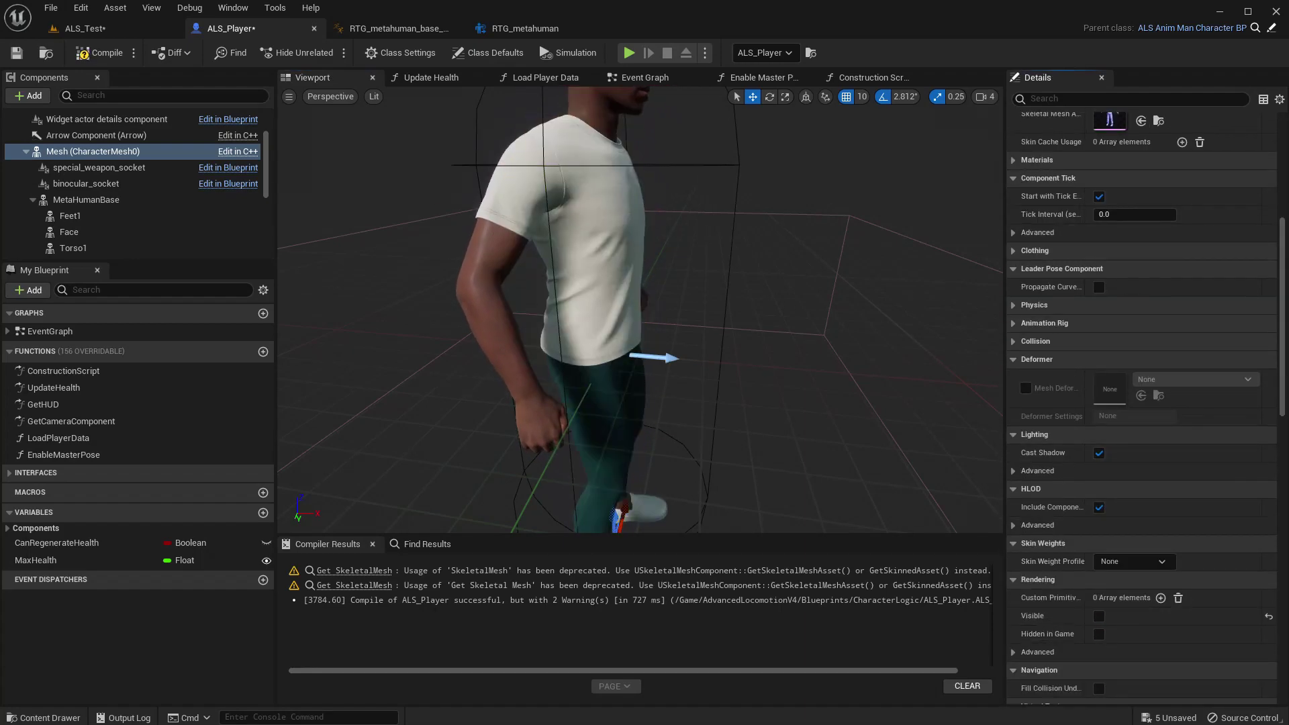
- Play the ALS_Test level in full screen, aim the rifle with the MetaHuman, and return to the normal viewport size
left_click(94, 29)
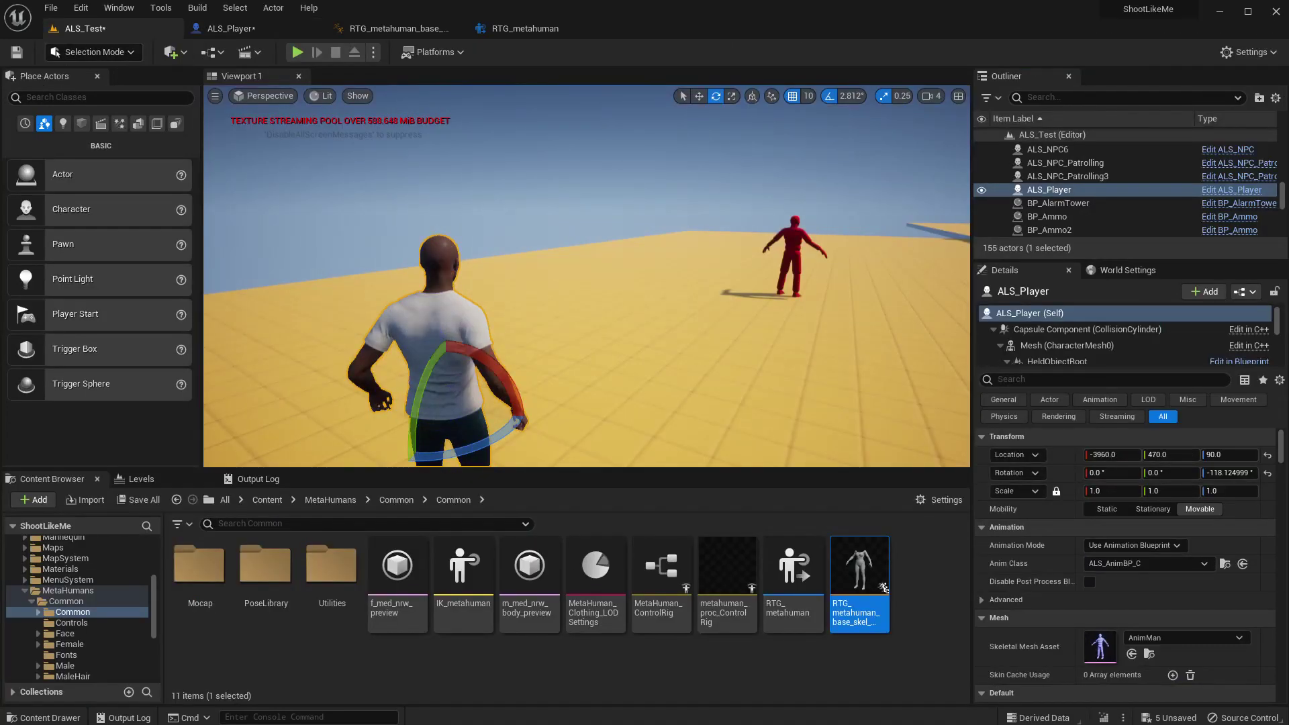
key("F11")
key("alt+p")
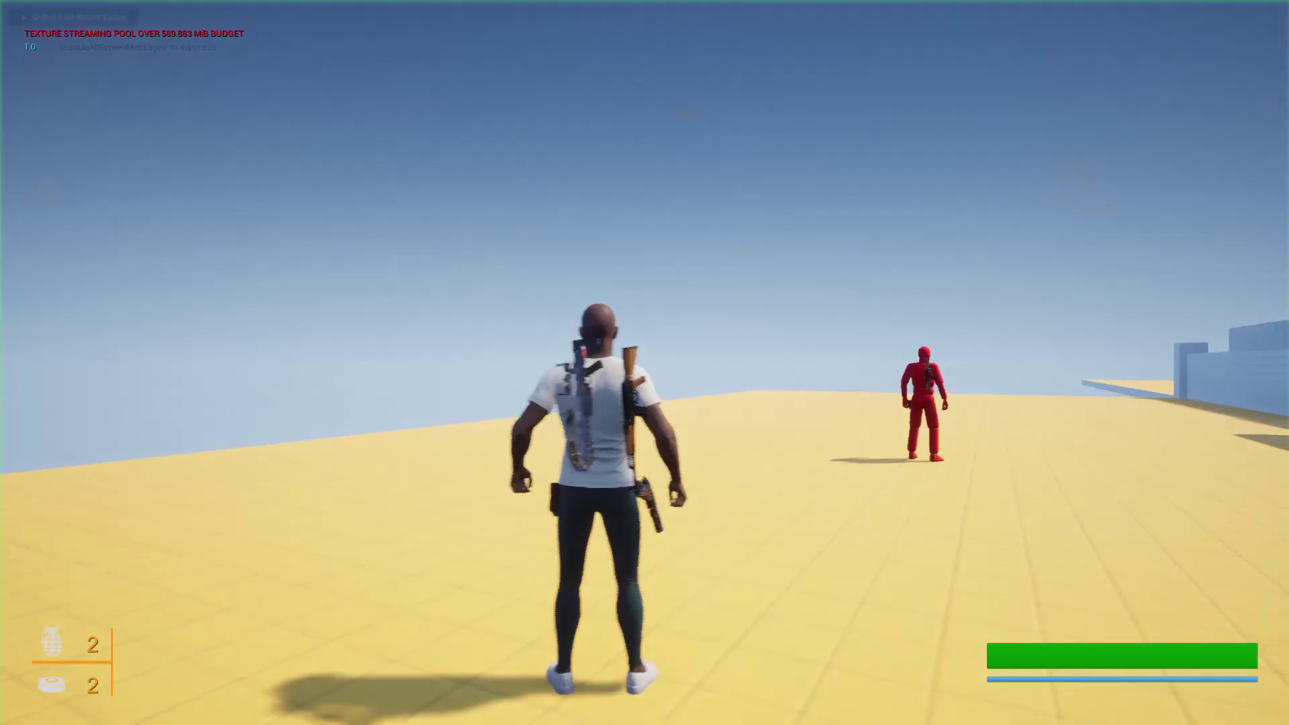
key("1")
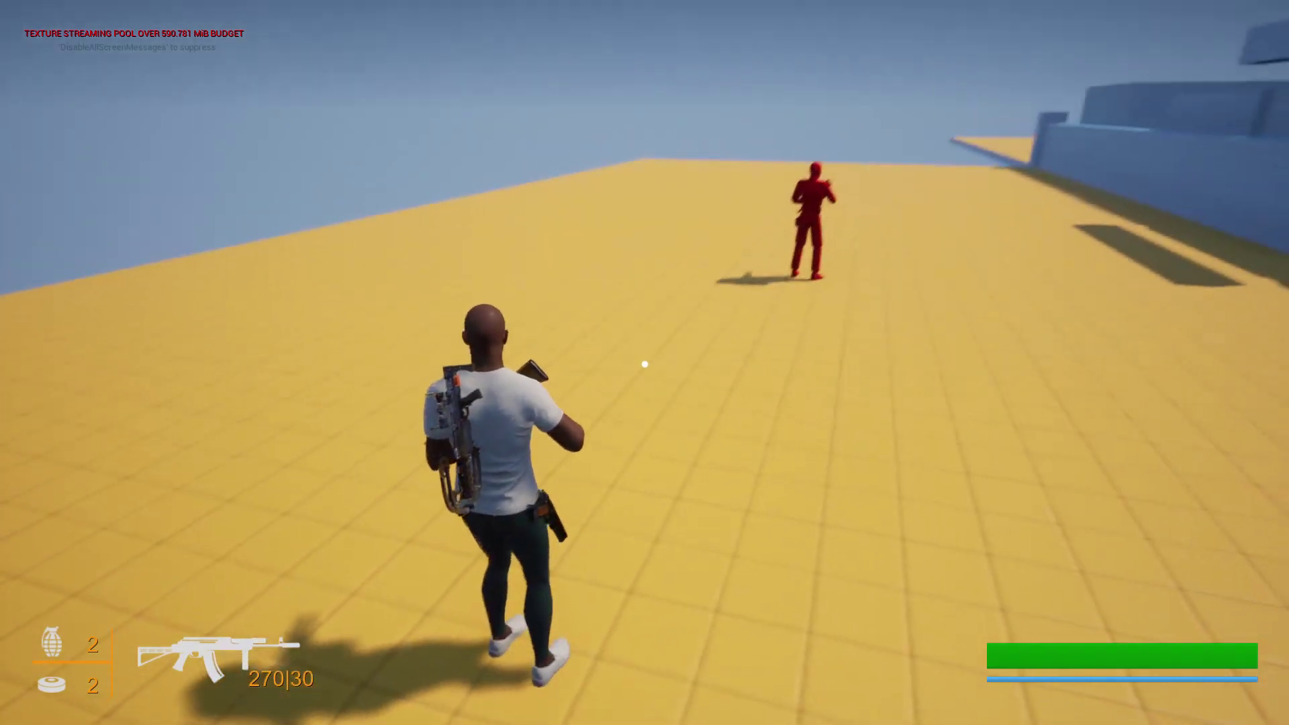
right_click(645, 364)
key("shift+F1")
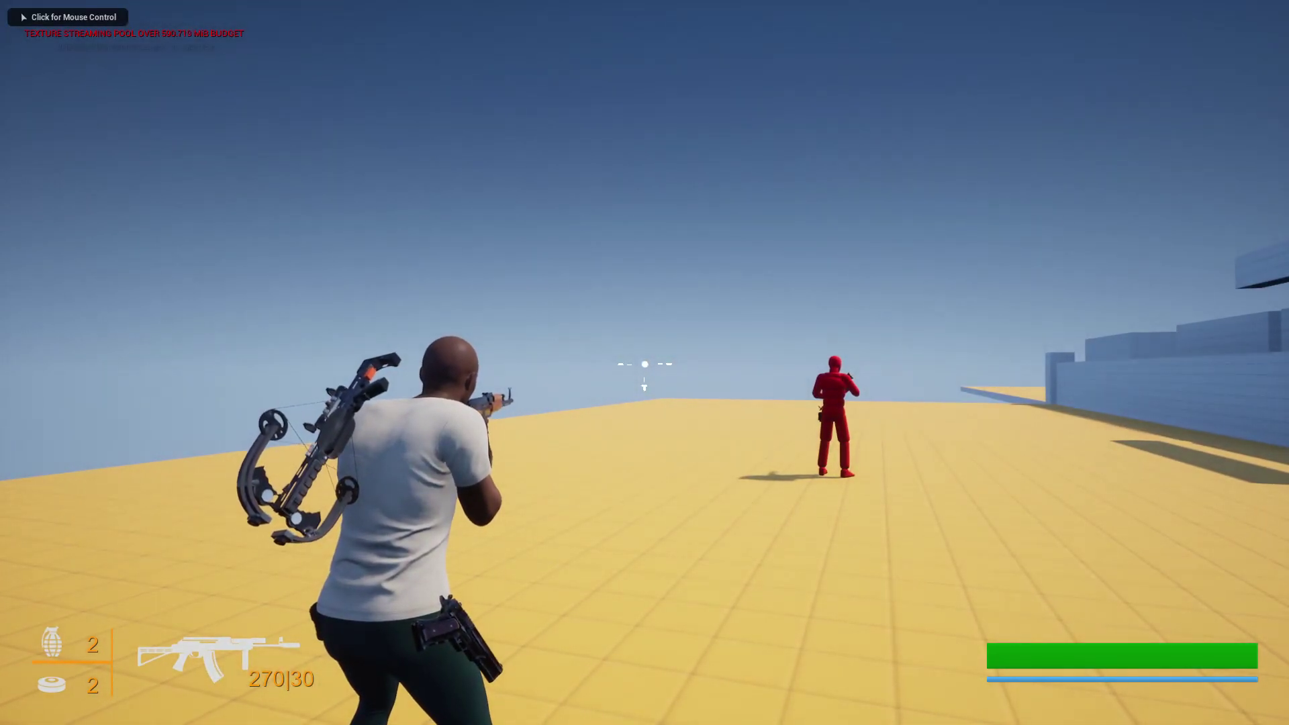
key("F11")
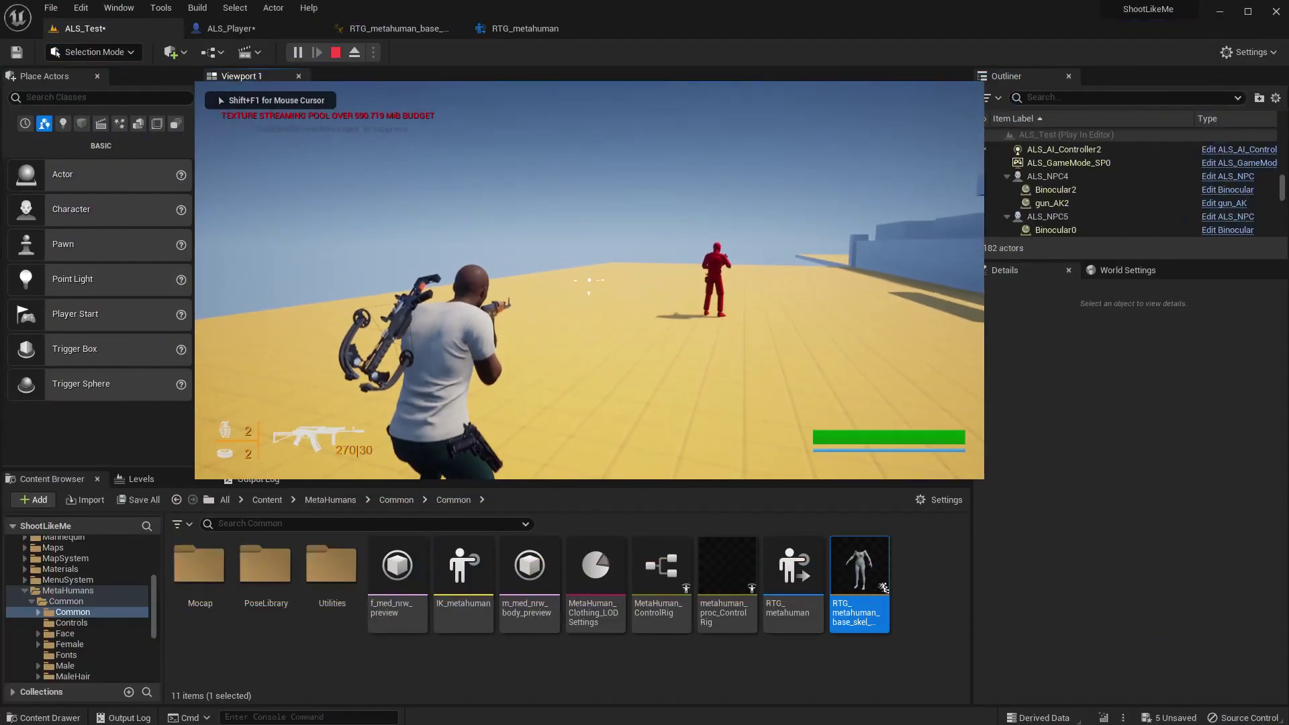
- Detach the camera from the player and inspect the MetaHuman's rifle-aiming pose and hand placement from the front and side
key("F8")
mouse_move(587, 276)
right_mouse_down()
mouse_move(410, 276)
mouse_move(745, 276)
mouse_move(598, 276)
mouse_move(645, 276)
mouse_move(611, 272)
mouse_move(678, 252)
mouse_move(587, 287)
right_mouse_up()
key("a")
key("s")
key("a")
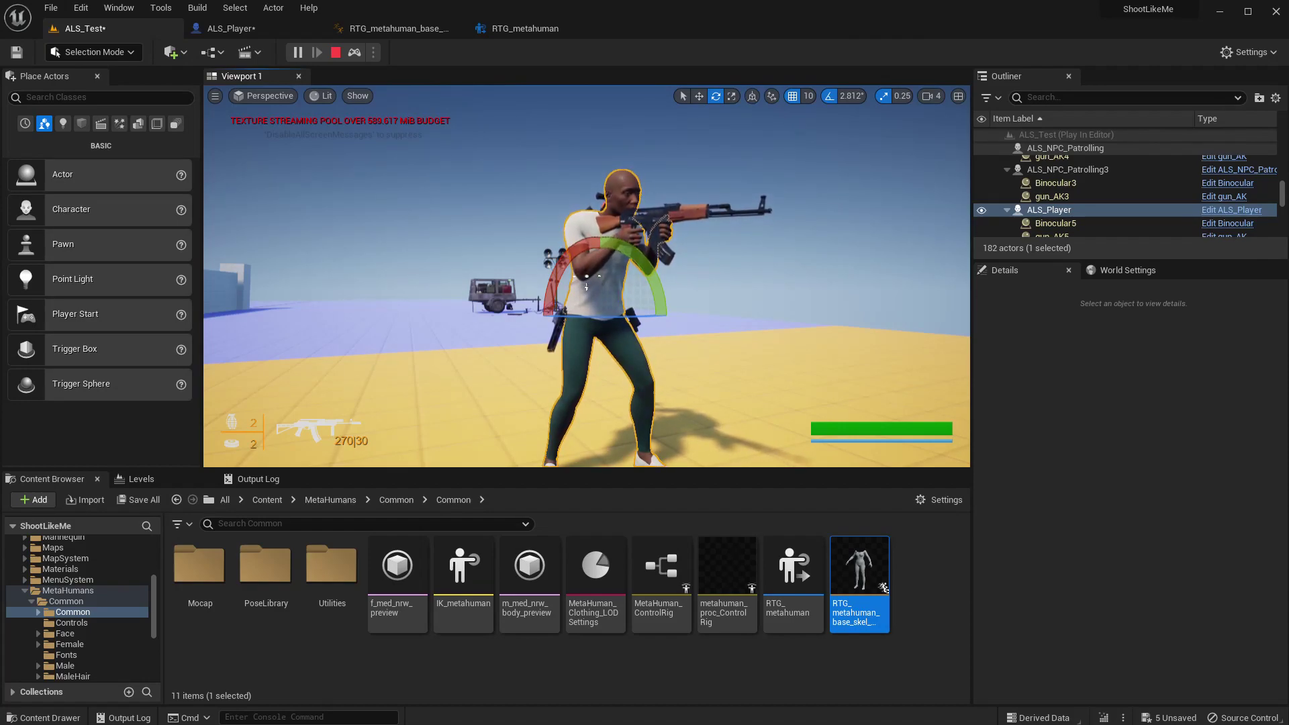
right_click_drag(587, 284, 586, 284)
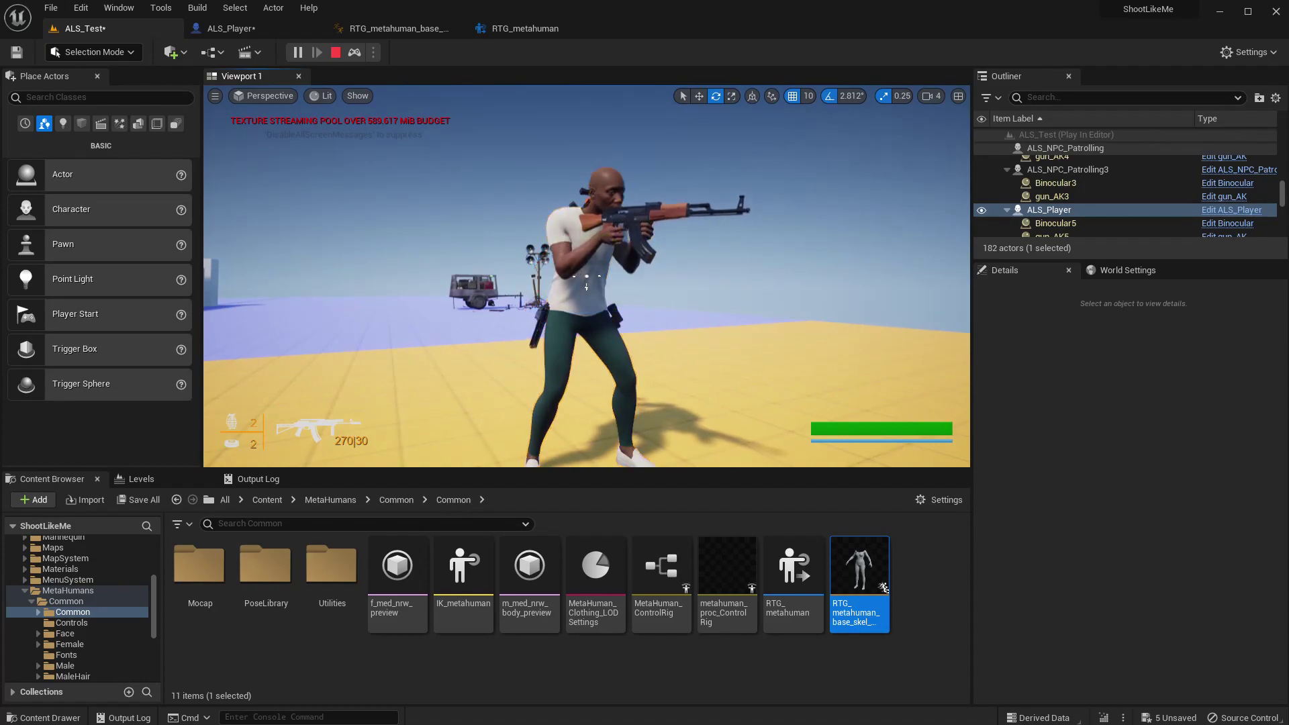
scroll(587, 276, "up", 3)
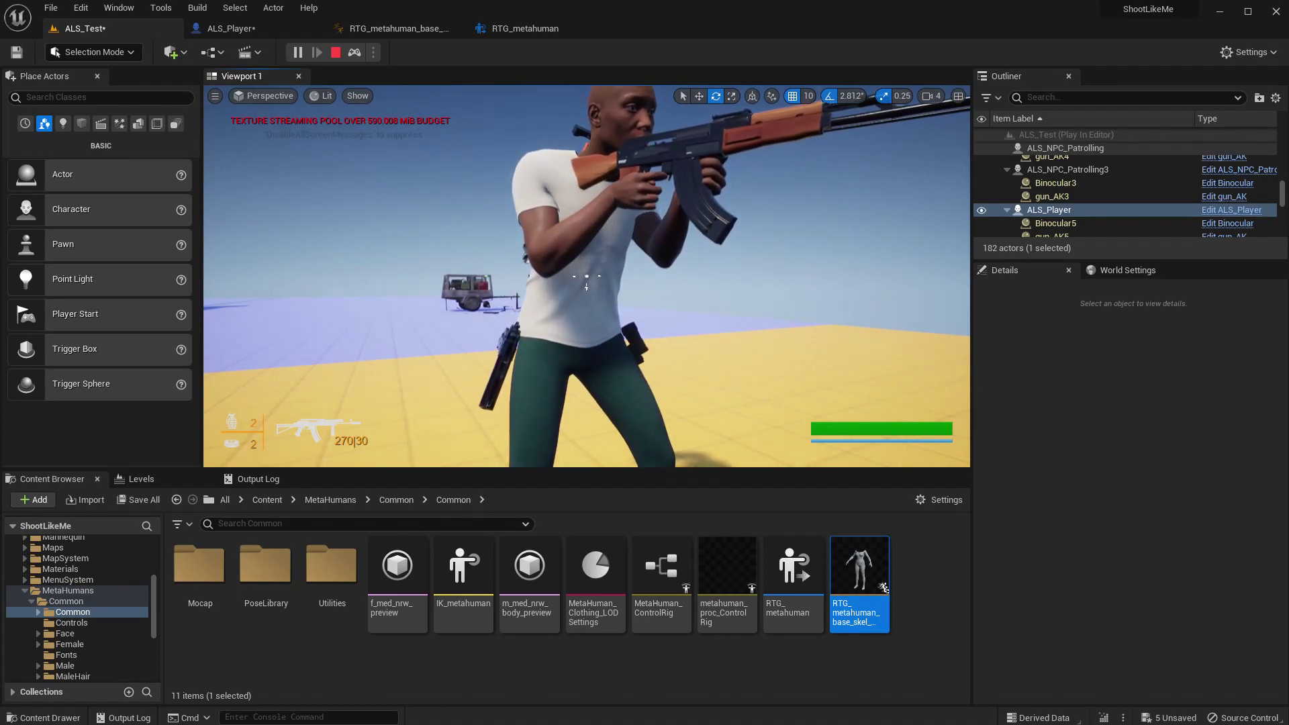
scroll(586, 276, "down", 3)
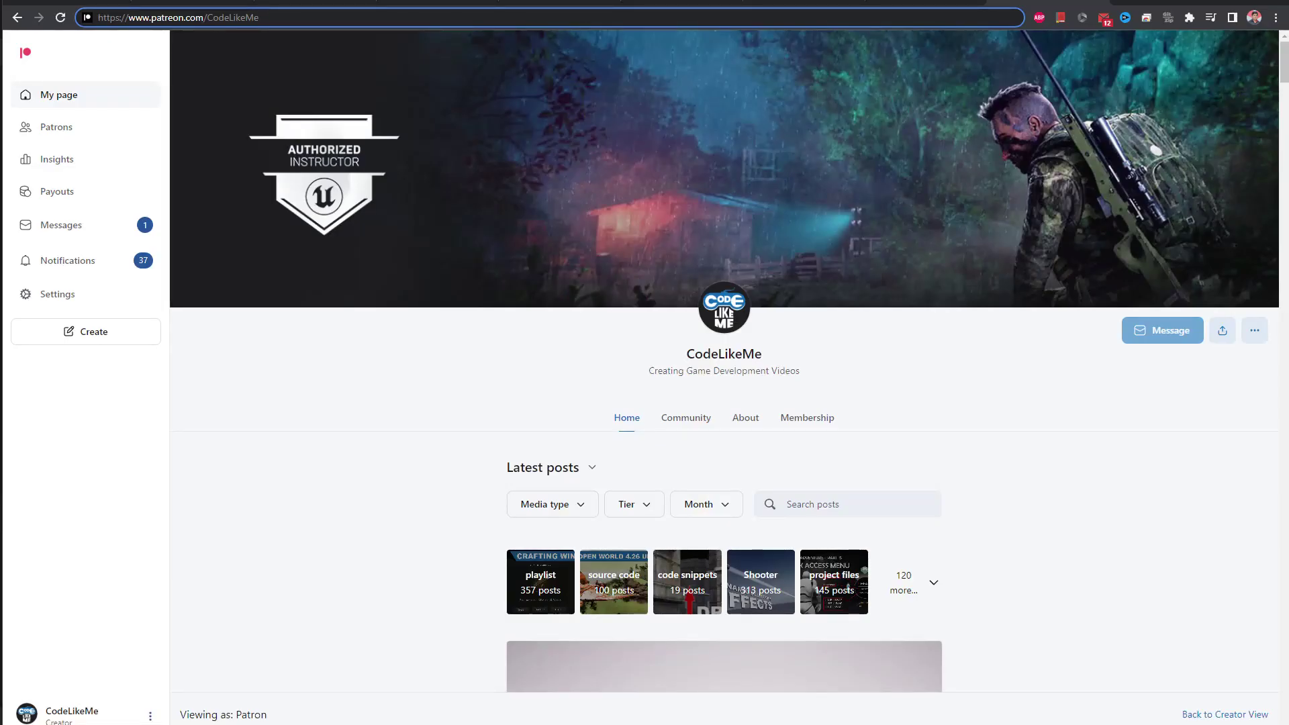
- Switch to the CodeLikeMe Patreon page in the browser and look through its latest Unreal Engine 5 posts
scroll(692, 476, "down", 9)
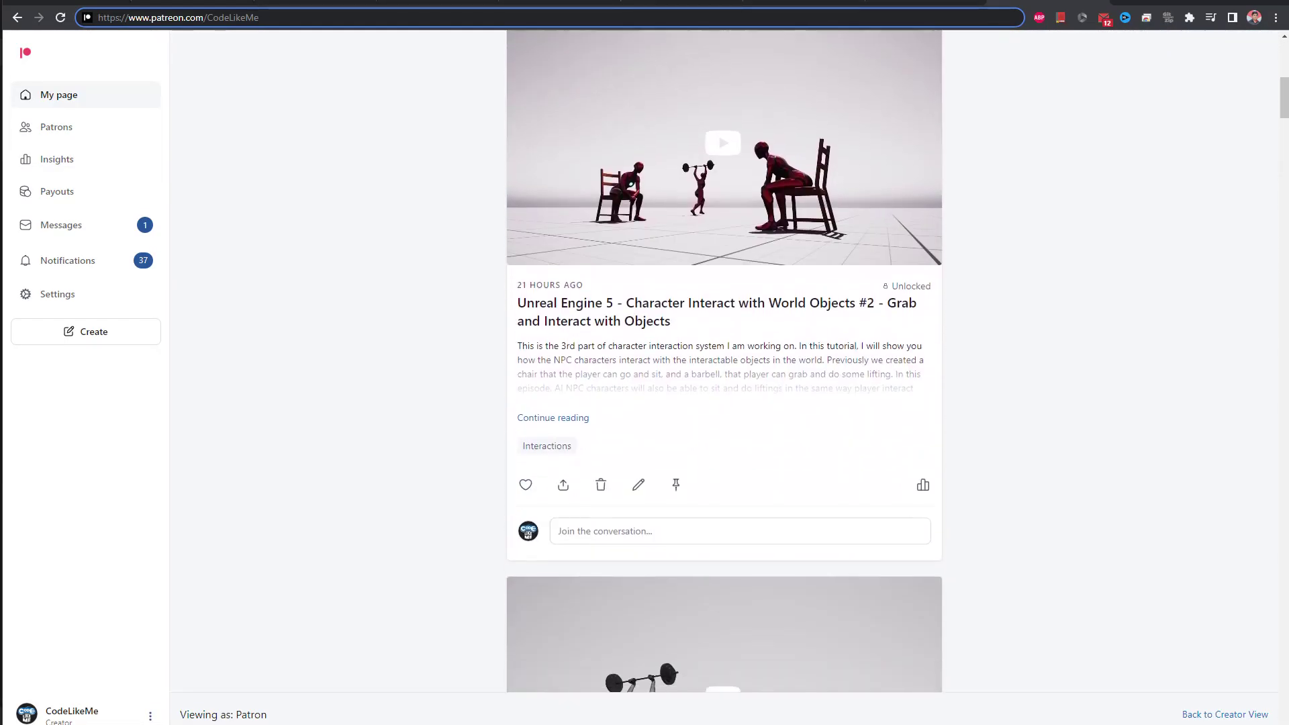
scroll(691, 476, "down", 20)
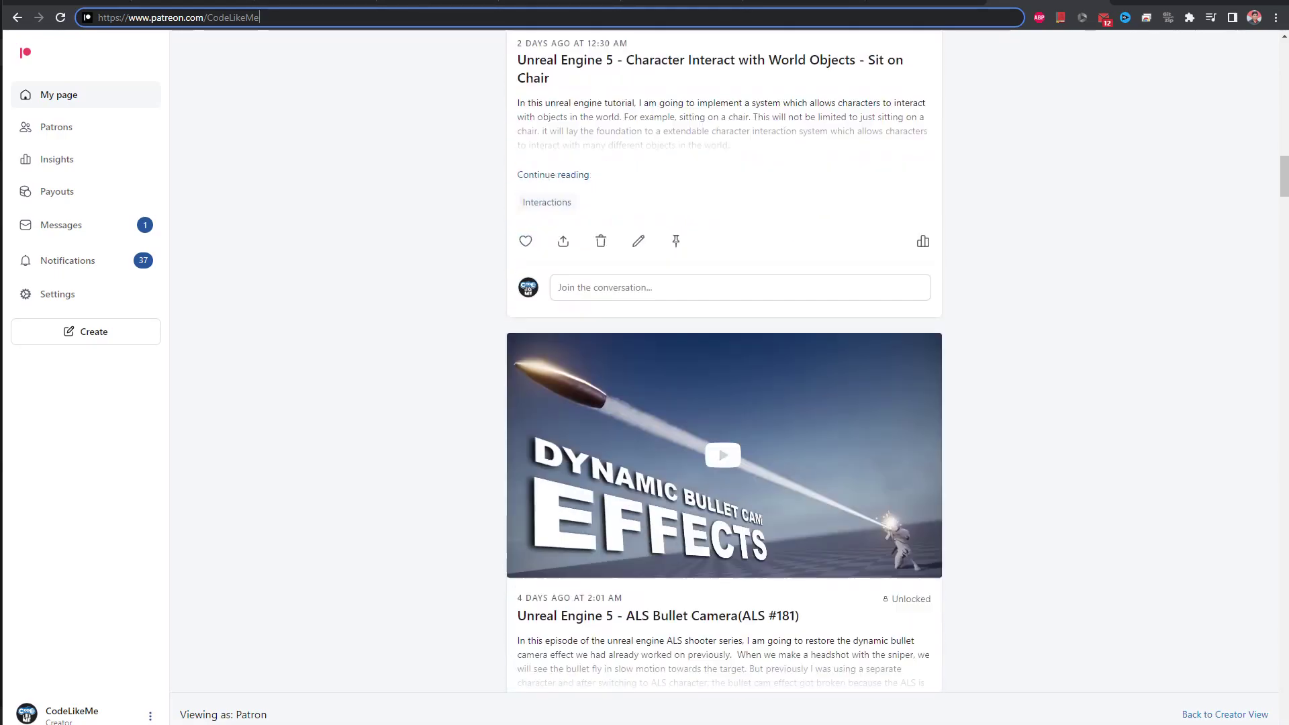
scroll(692, 477, "down", 20)
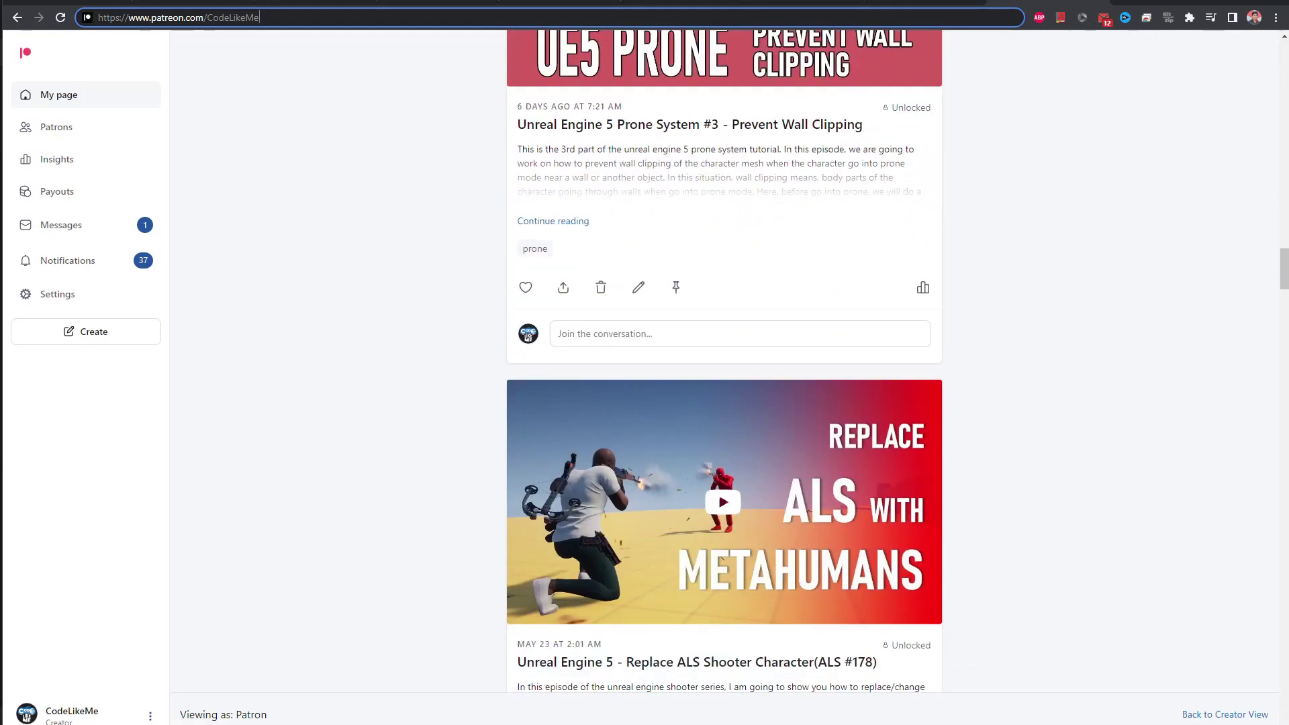
scroll(692, 477, "down", 20)
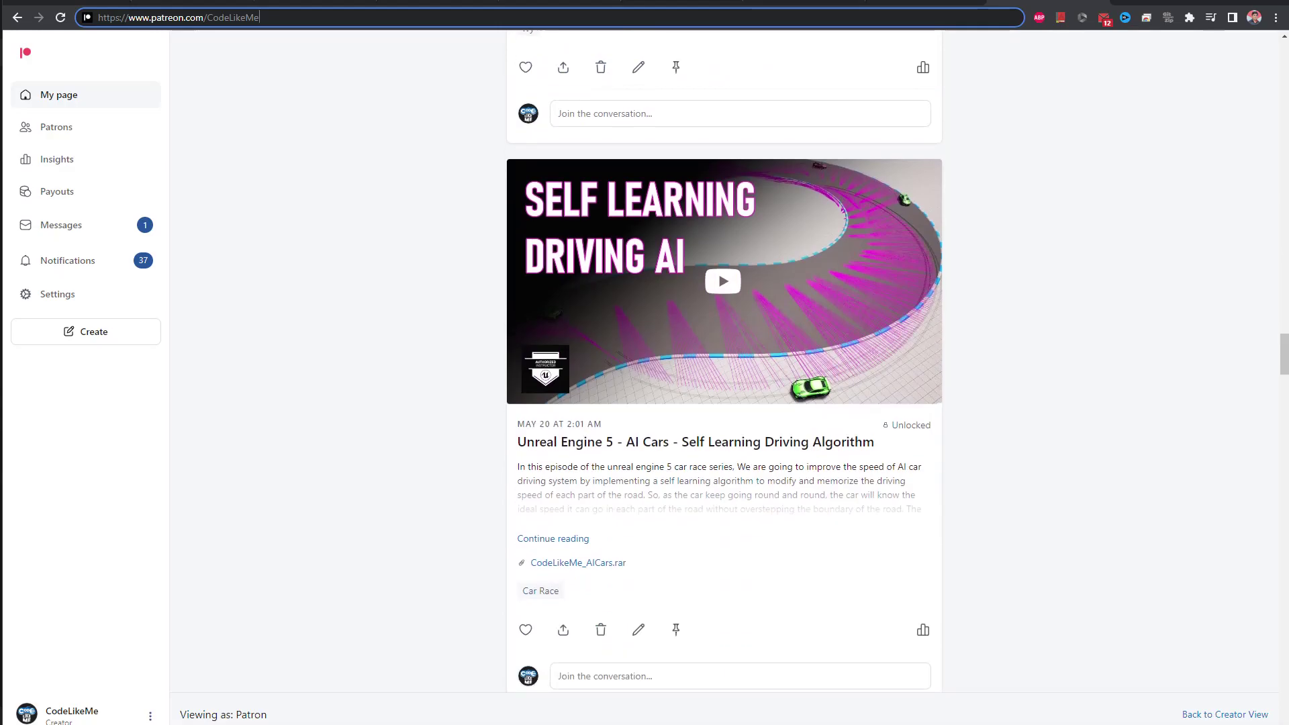
scroll(724, 363, "down", 20)
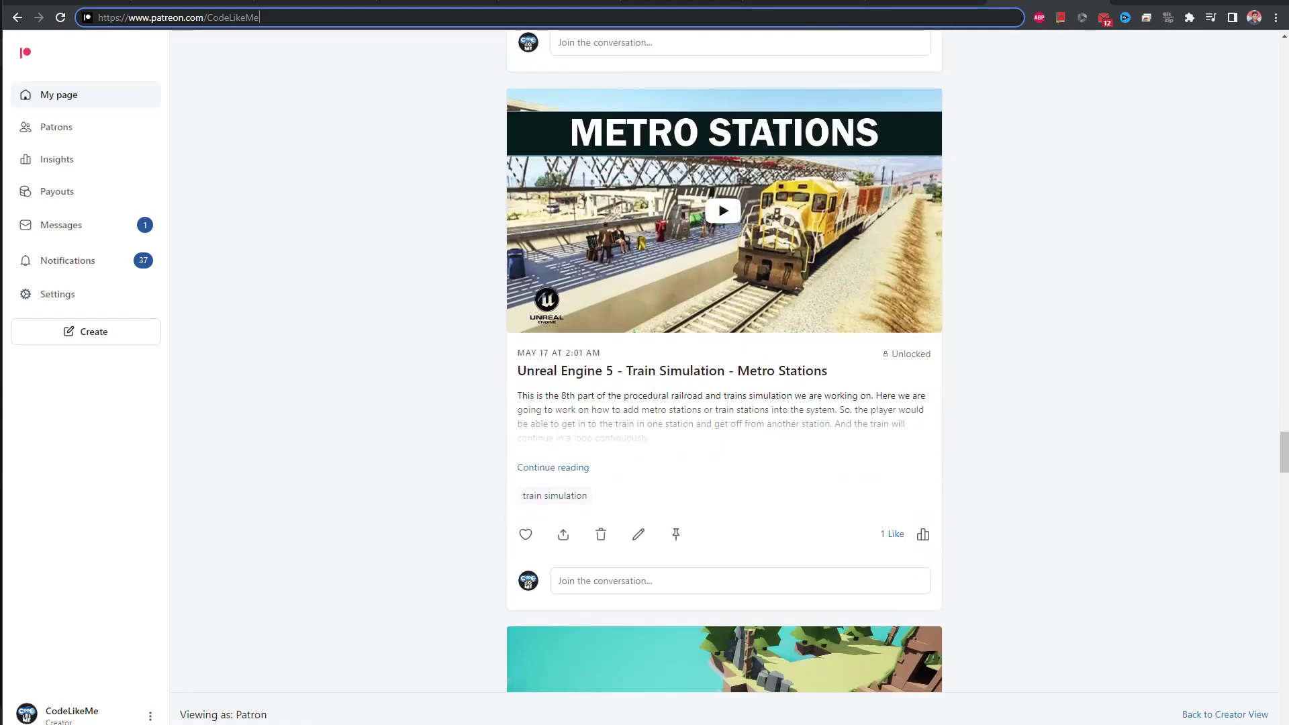